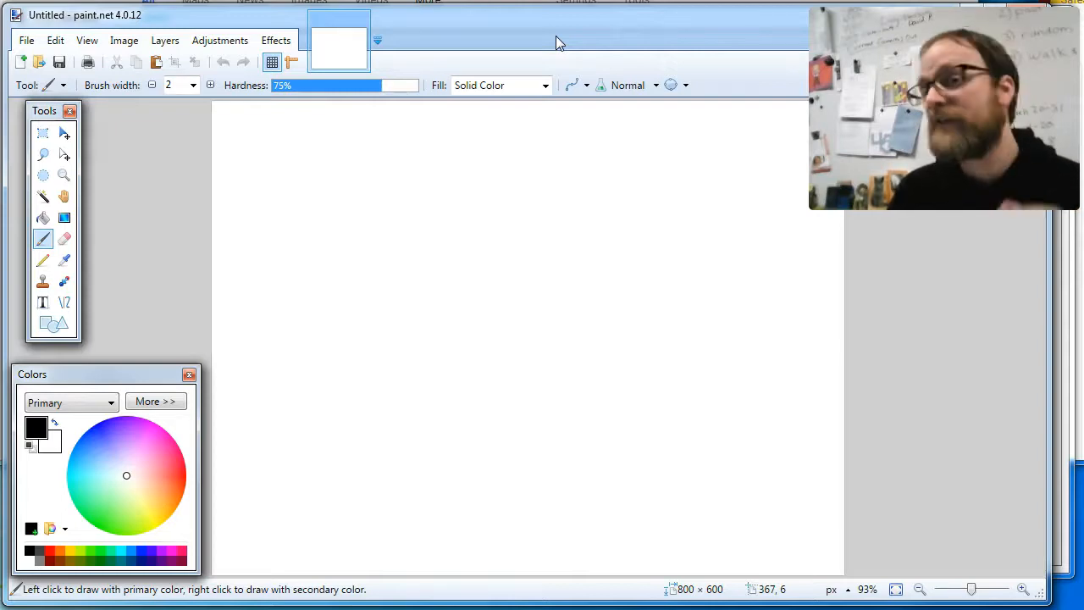
Step: Switch to the browser, copy the Del Taco restaurant exterior photo from the image results, and return to paint.net
key(alt+Tab)
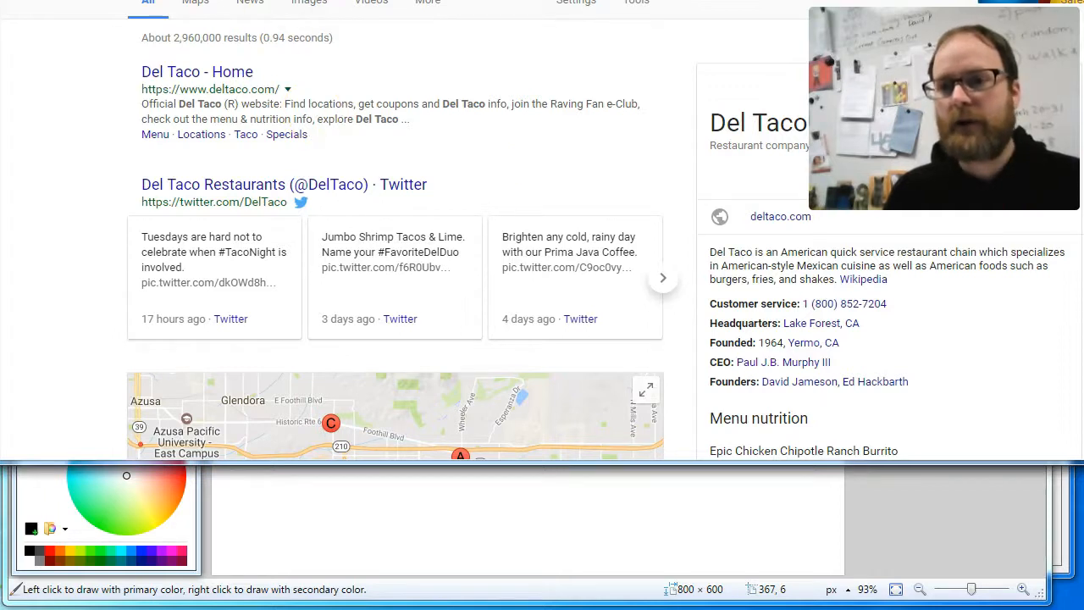
scroll(395, 232, up, 1)
click(301, 36)
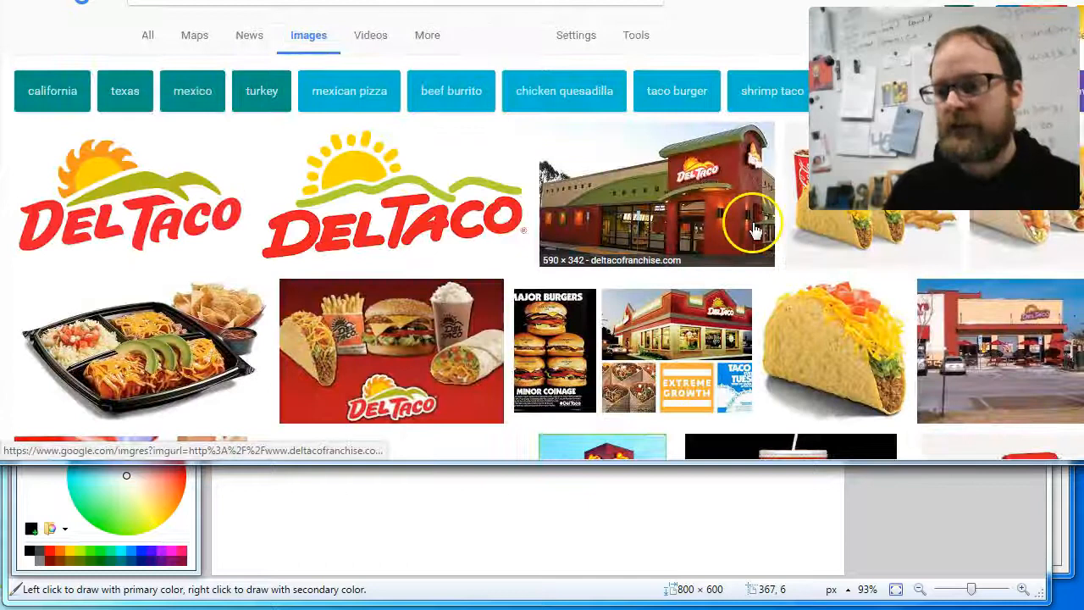
click(679, 222)
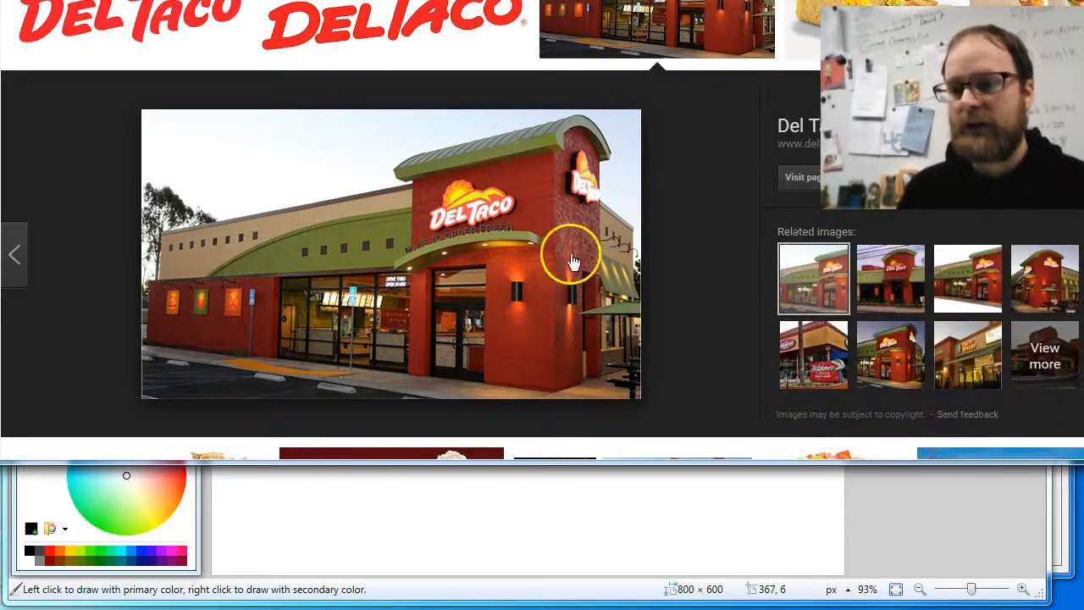
right_click(416, 254)
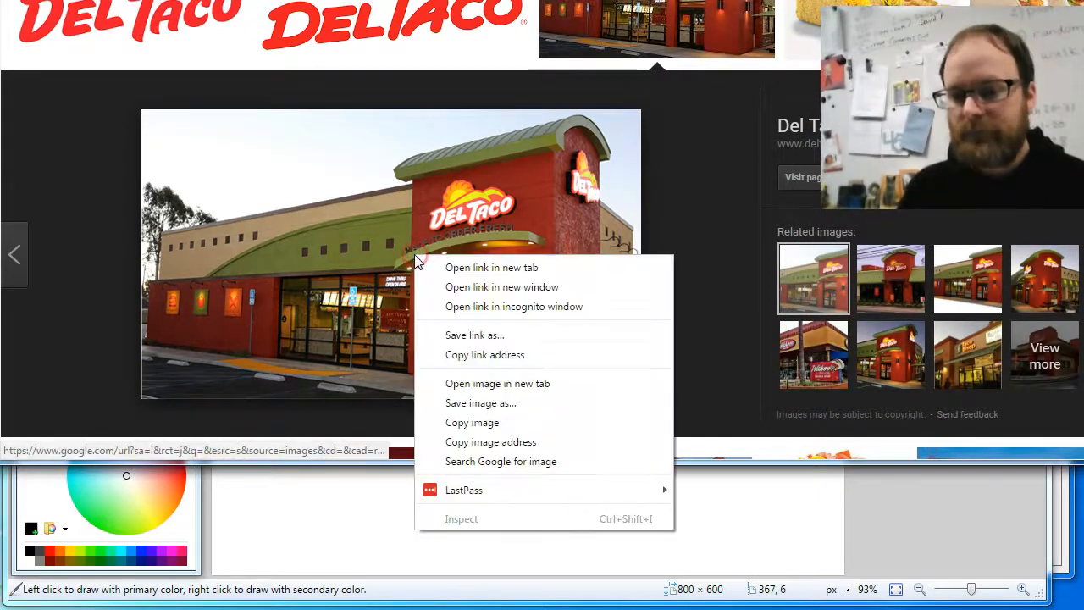
click(472, 422)
click(900, 513)
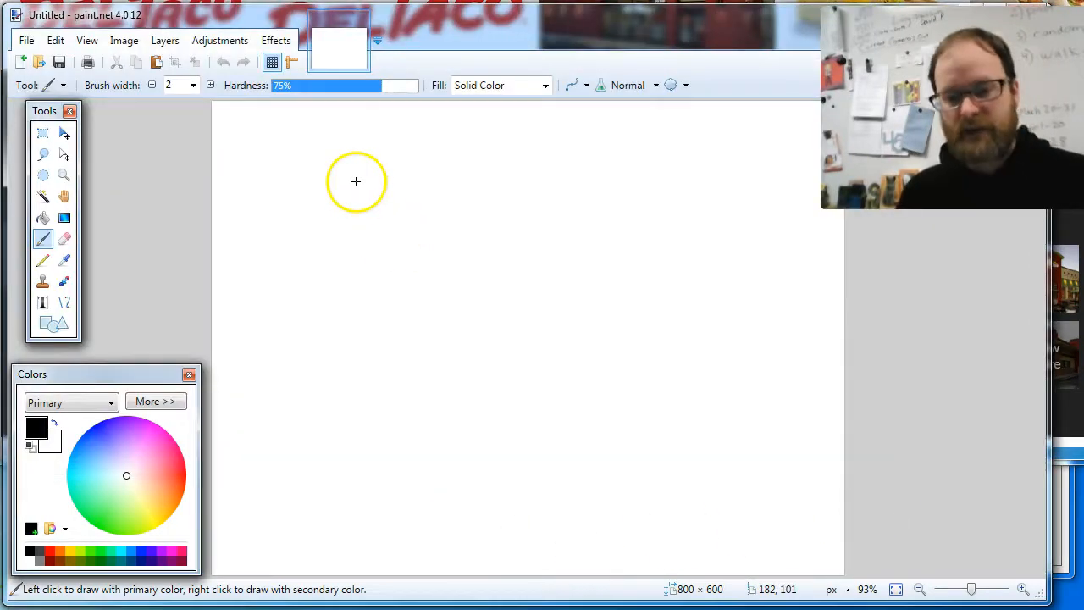
Step: Try pasting the copied restaurant photo onto the blank canvas, and undo the paste
key(ctrl+v)
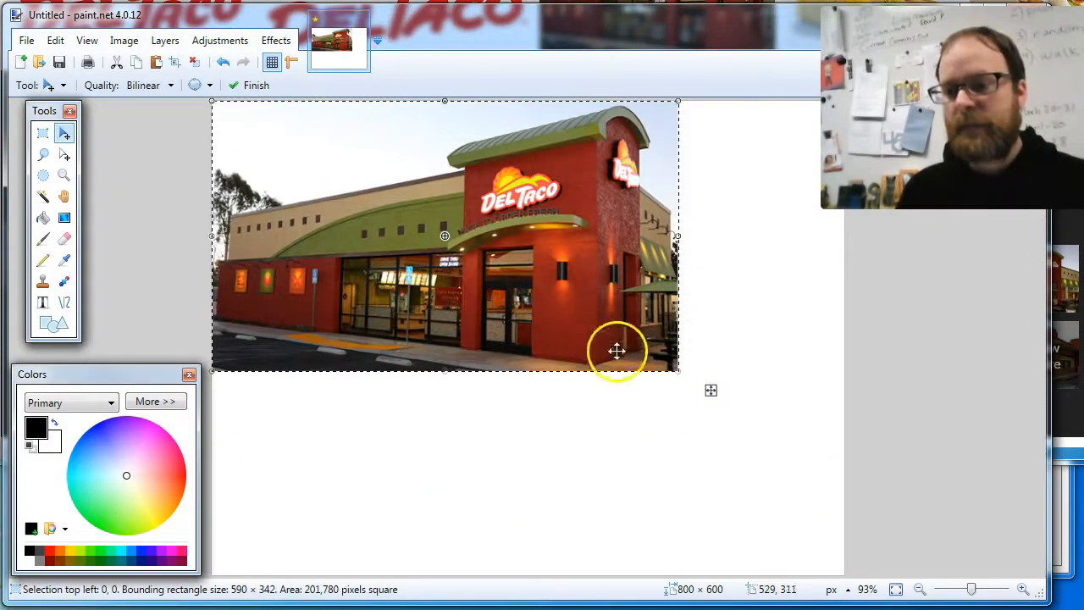
key(ctrl+z)
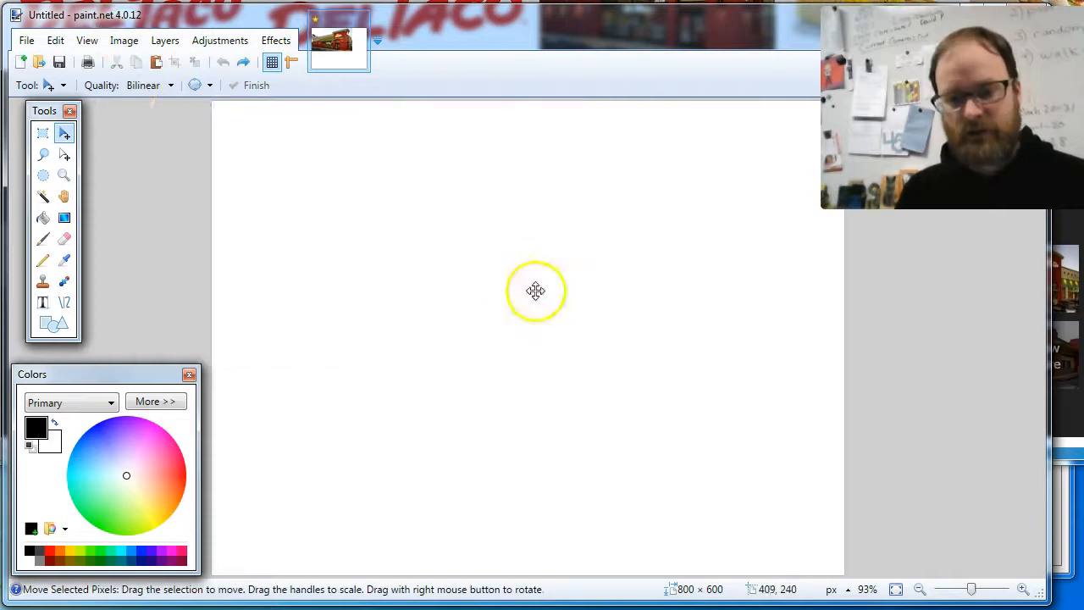
Step: Resize the blank image to 1024 × 768 pixels without maintaining the aspect ratio
click(123, 41)
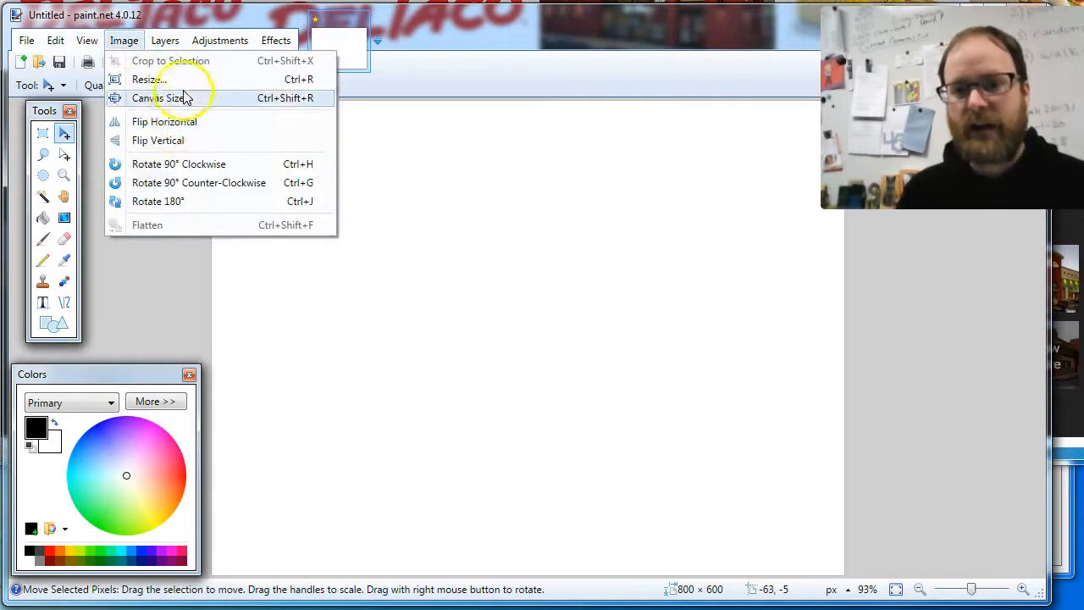
click(151, 79)
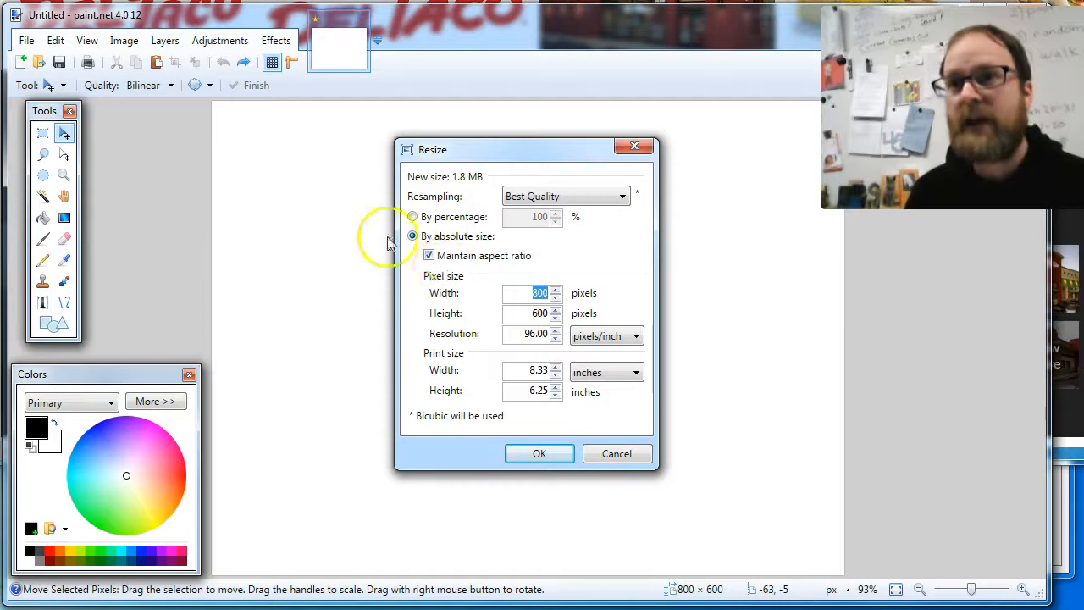
click(429, 256)
double_click(535, 293)
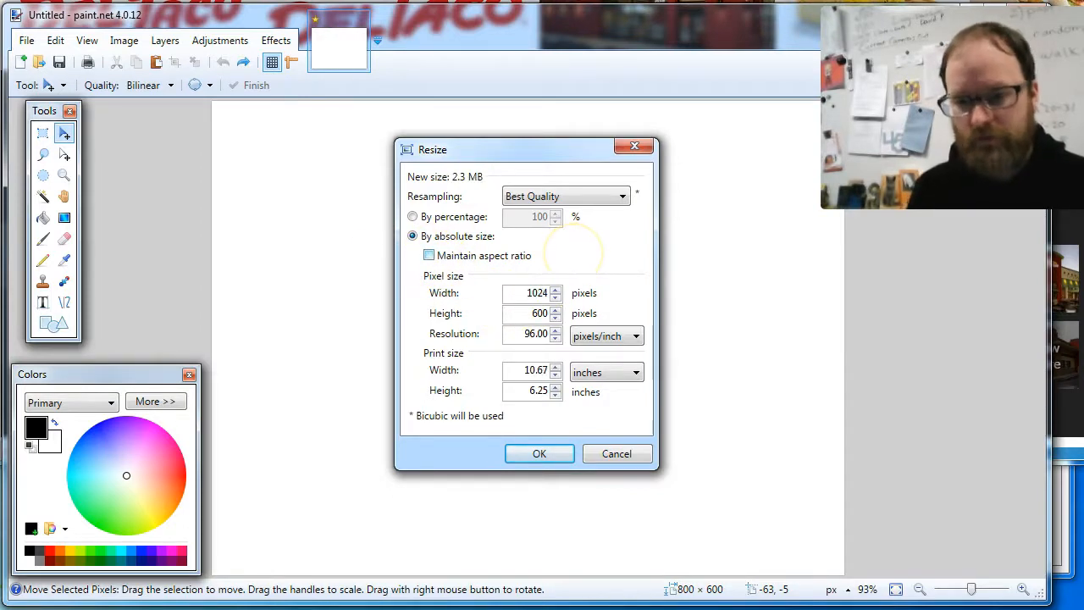
double_click(535, 314)
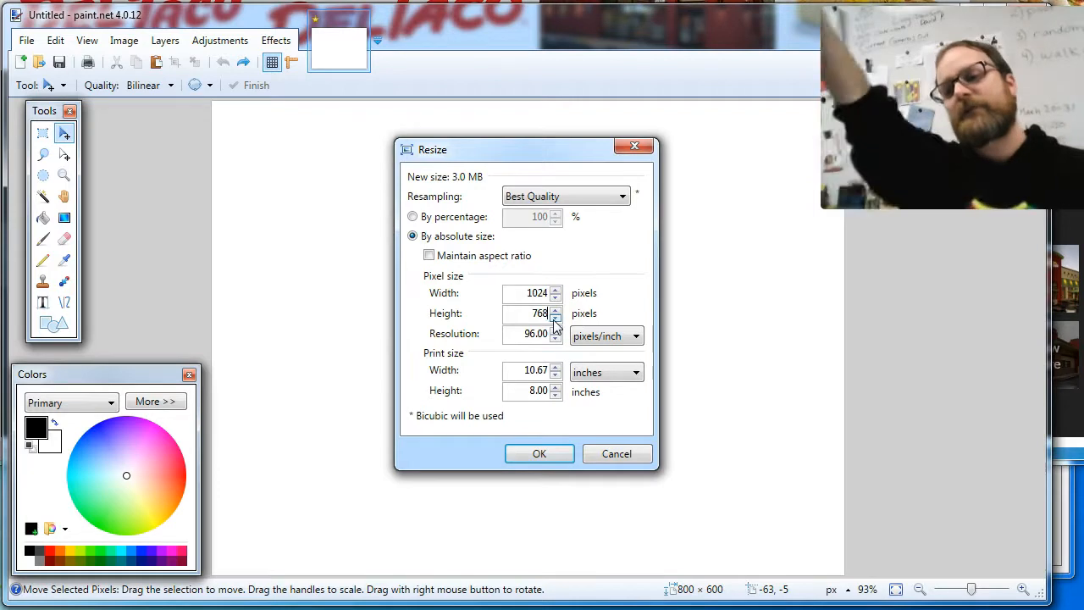
click(549, 456)
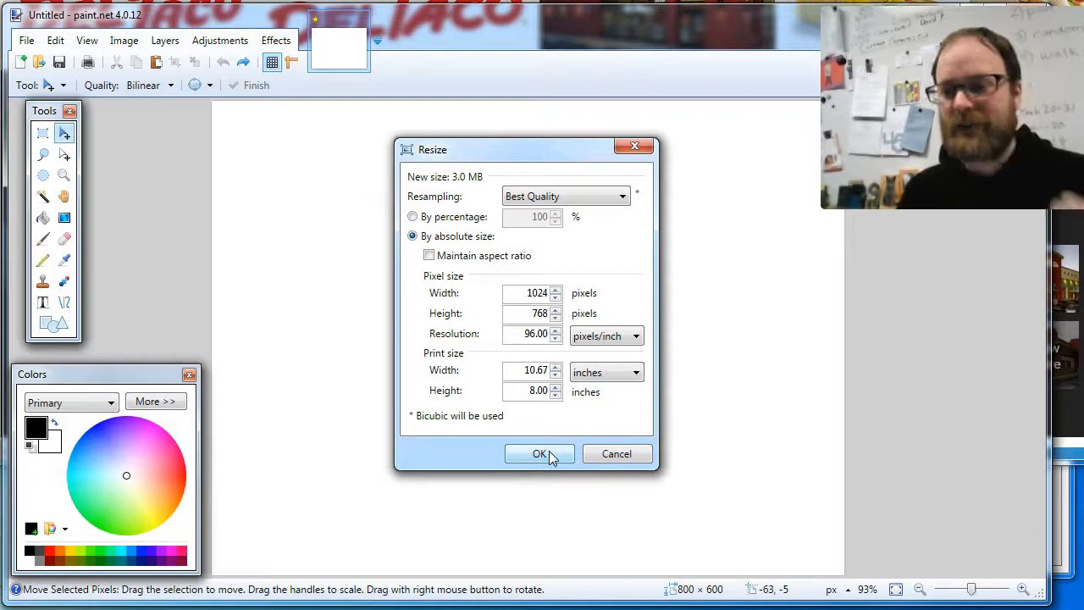
click(549, 454)
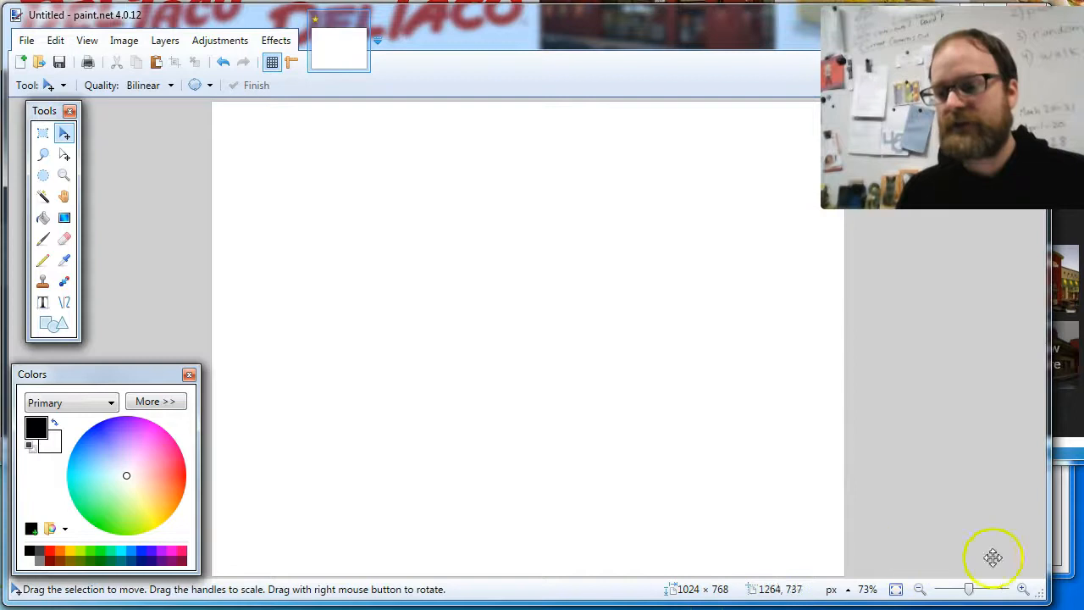
Step: Paste the copied Del Taco photo, enlarge it to about 1031 × 779 pixels to cover the whole canvas, and deselect it
drag(1038, 590, 1052, 595)
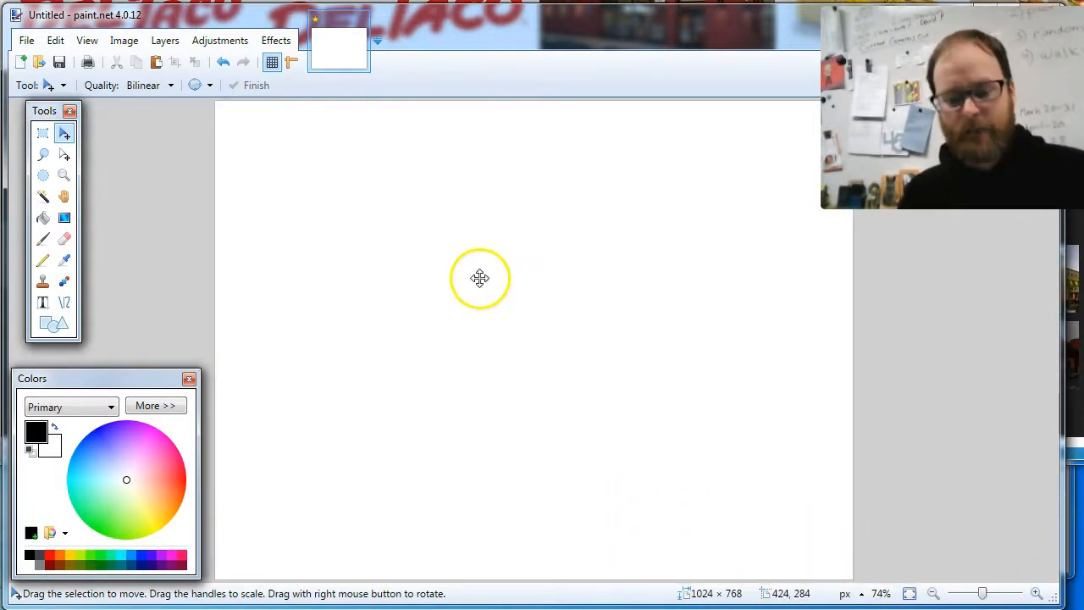
key(ctrl+v)
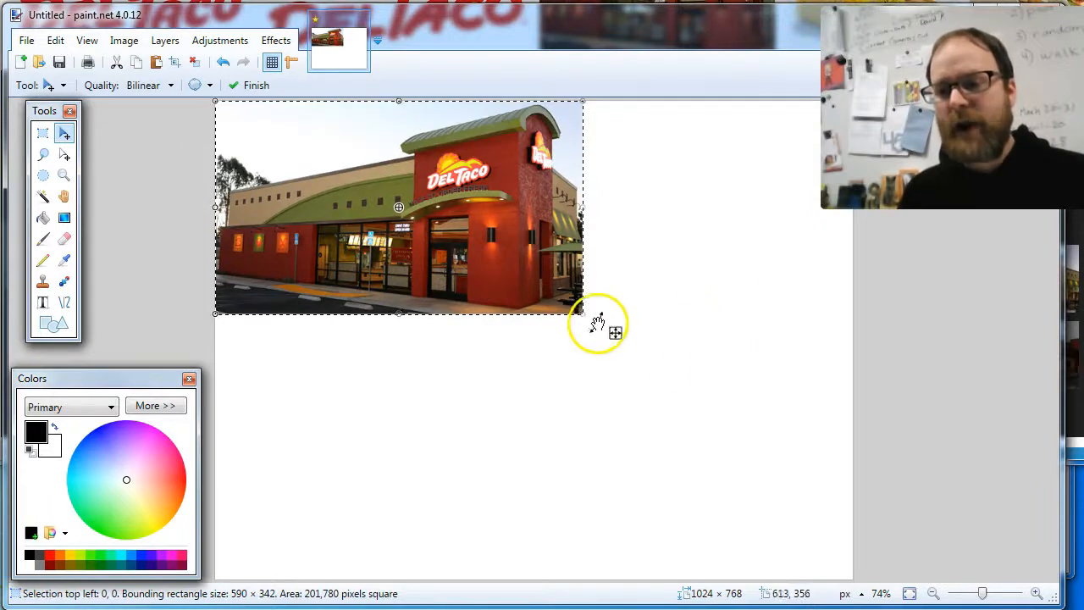
drag(584, 315, 862, 595)
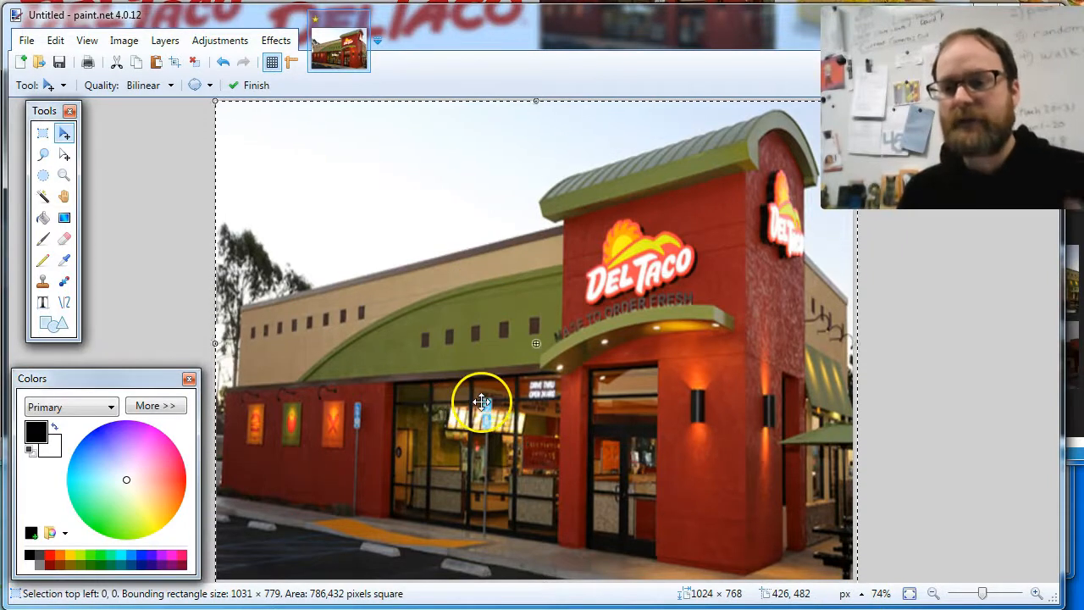
key(ctrl+d)
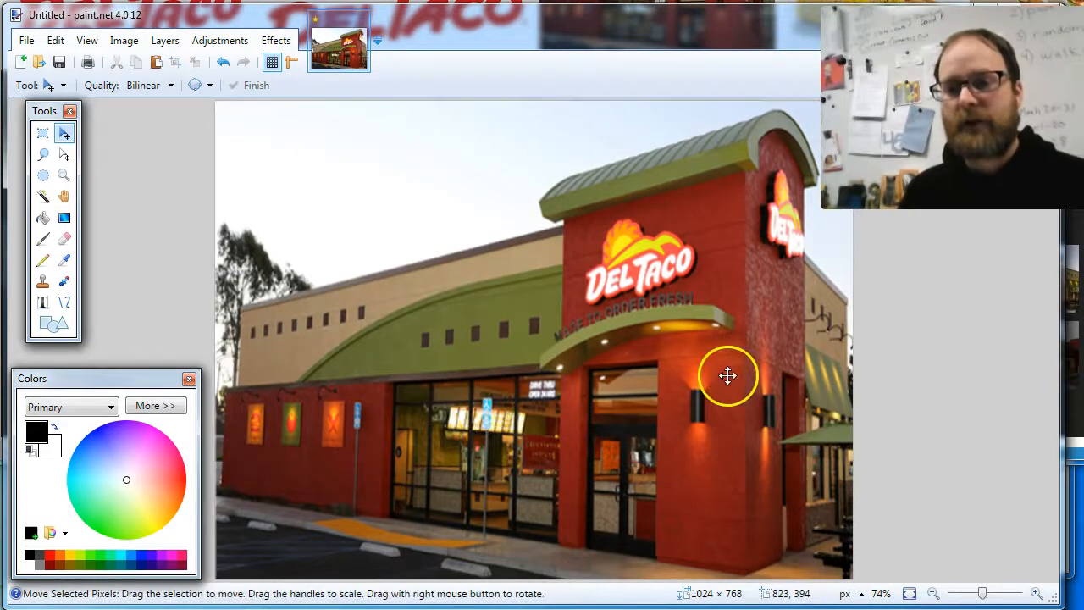
Step: Save the image as the PNG file Del Taco1 in the H: drive folder _Classes Work, Period 1 - Semester 2, Pivot, with auto-detect bit depth
click(26, 40)
click(99, 177)
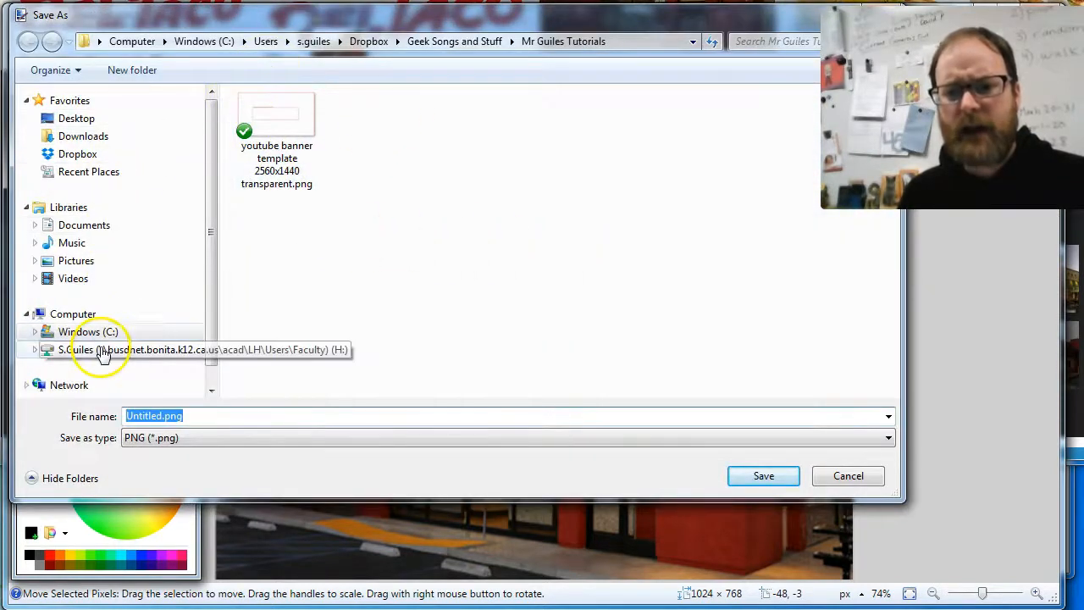
click(68, 350)
double_click(309, 124)
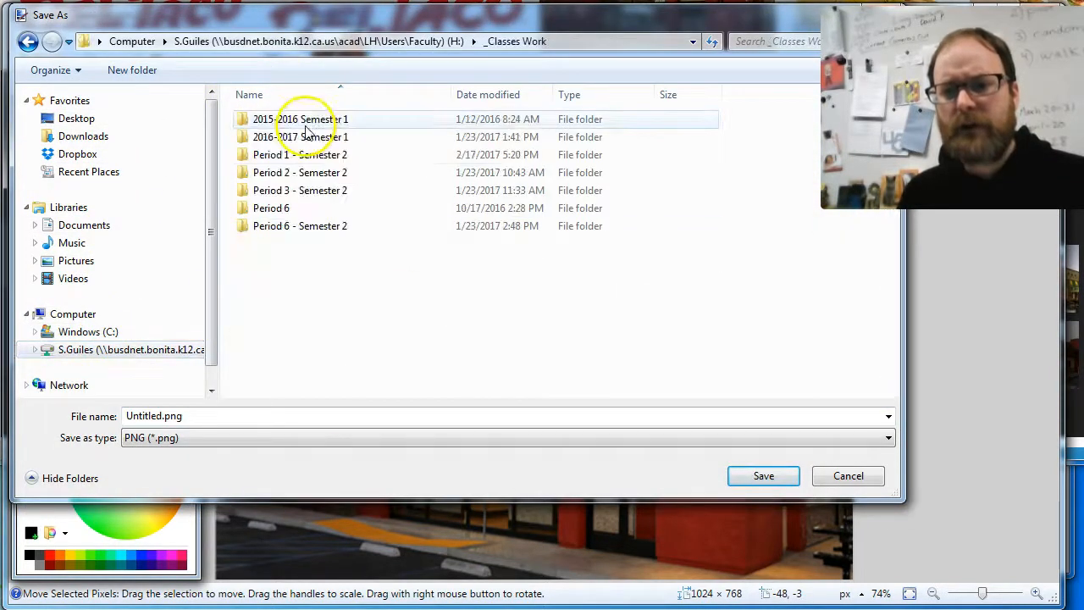
double_click(338, 156)
double_click(264, 161)
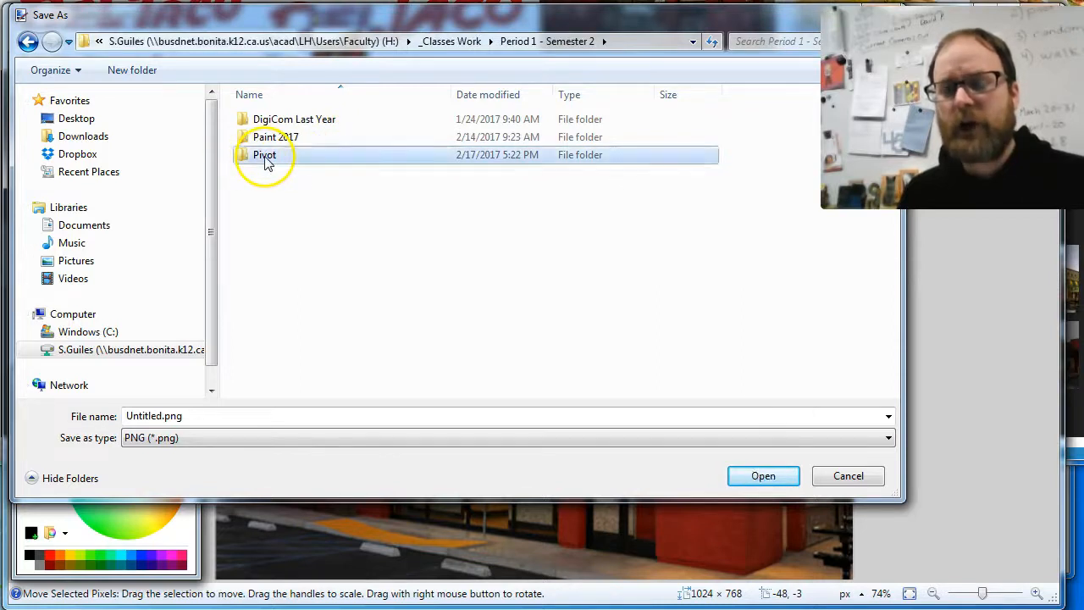
click(223, 416)
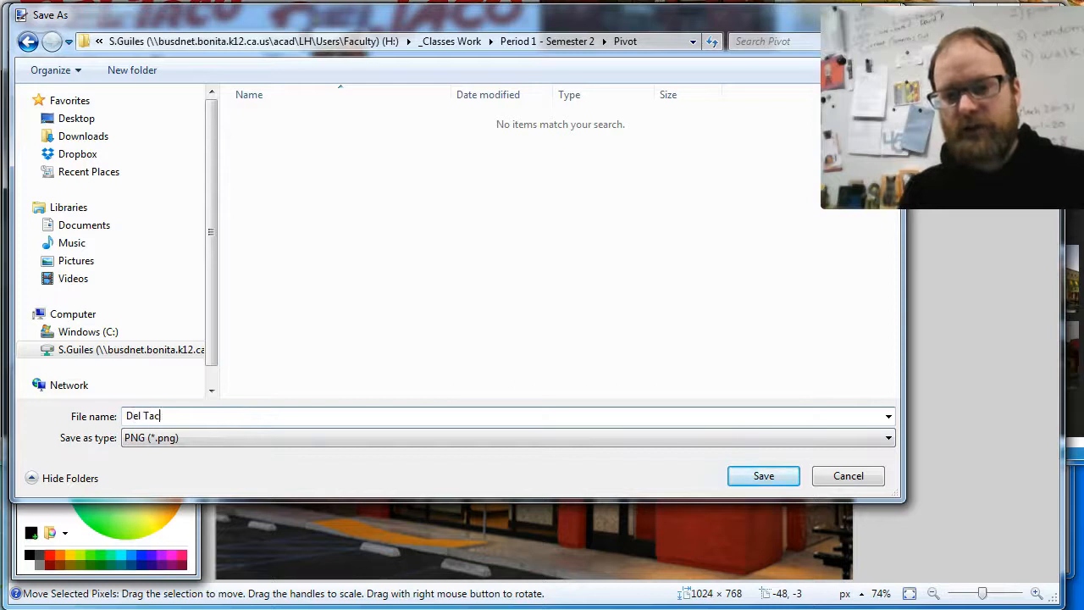
click(753, 474)
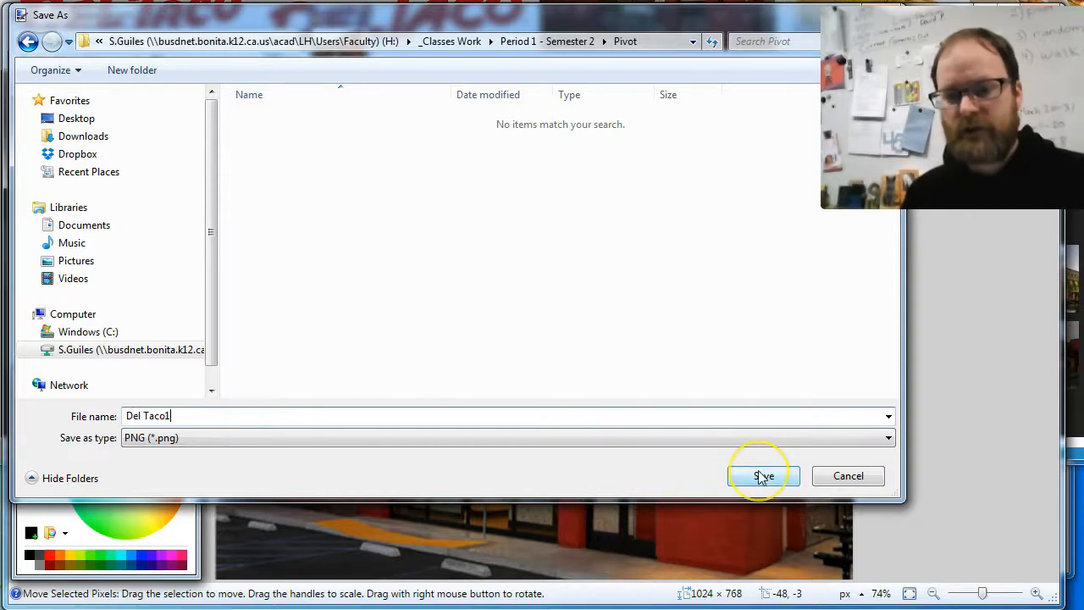
click(763, 477)
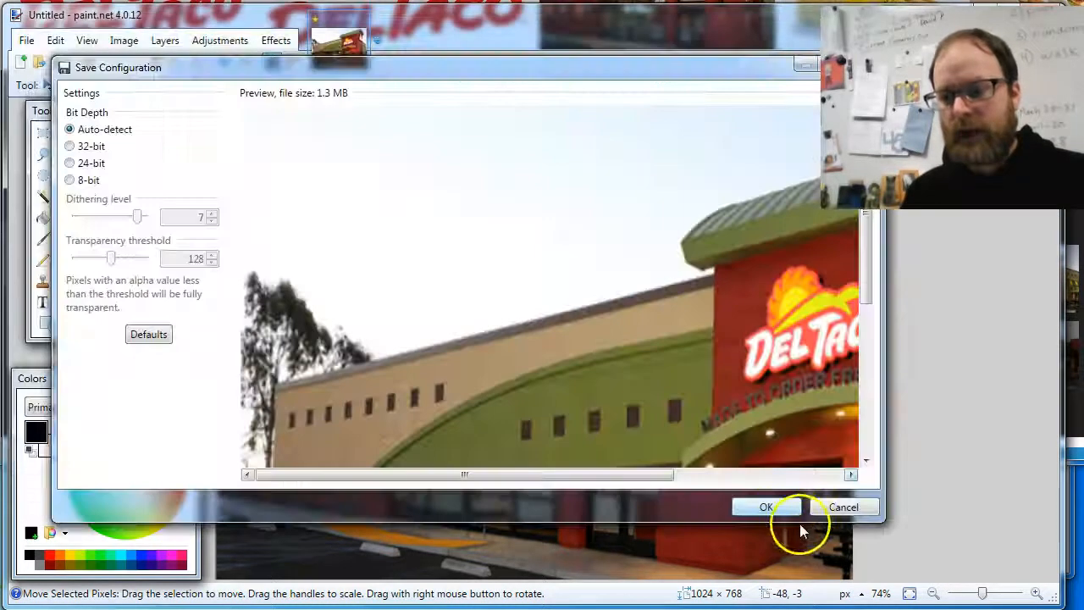
click(775, 506)
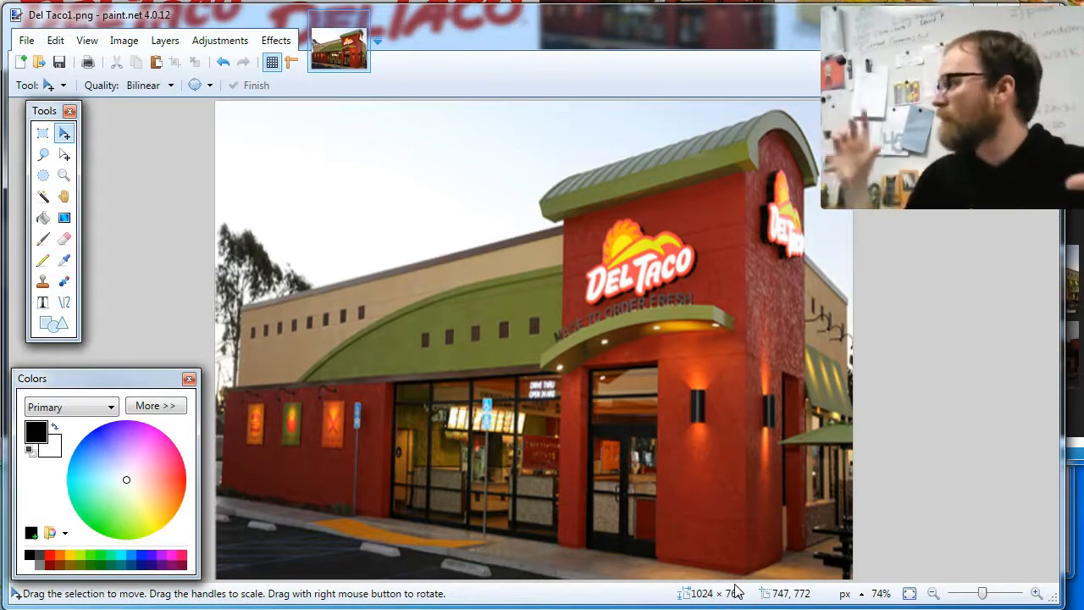
Step: Switch to the browser, search for "macdonalds", accept the corrected spelling mcdonalds, and show the image results
key(alt+Tab)
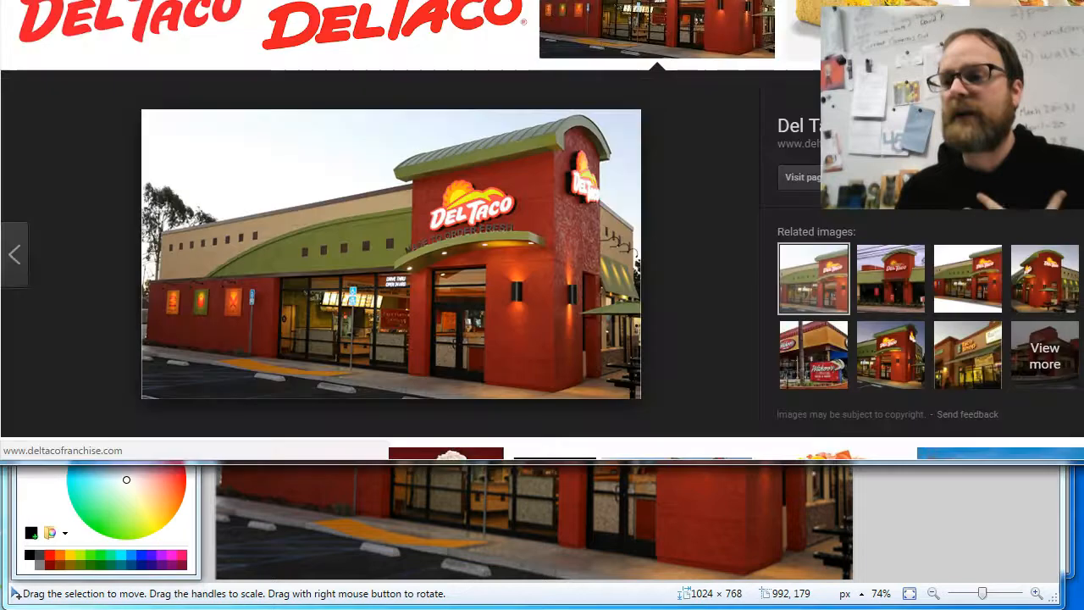
text(macdonald)
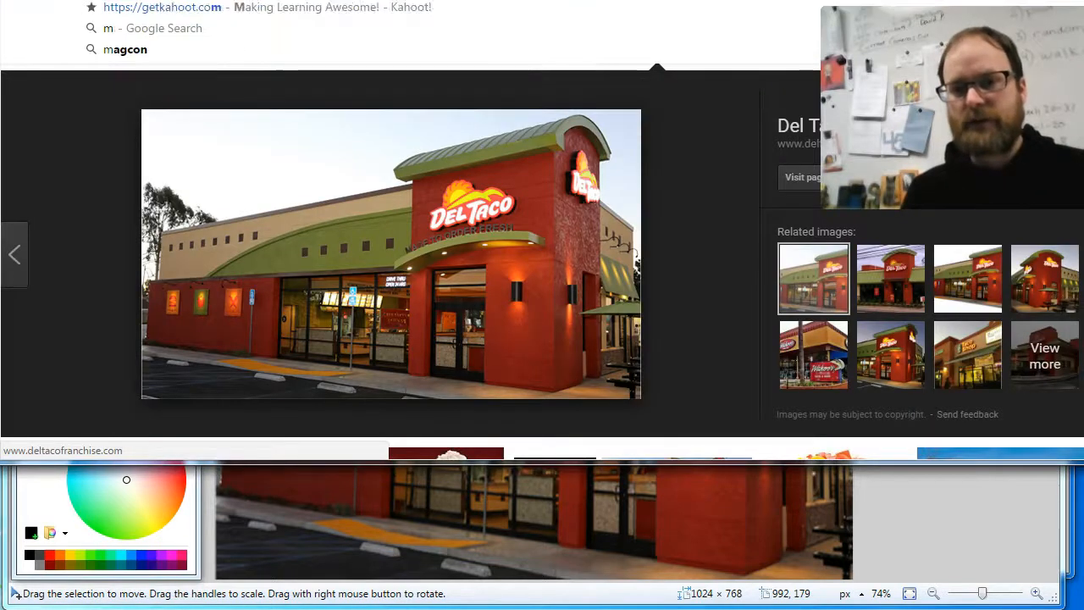
key(Return)
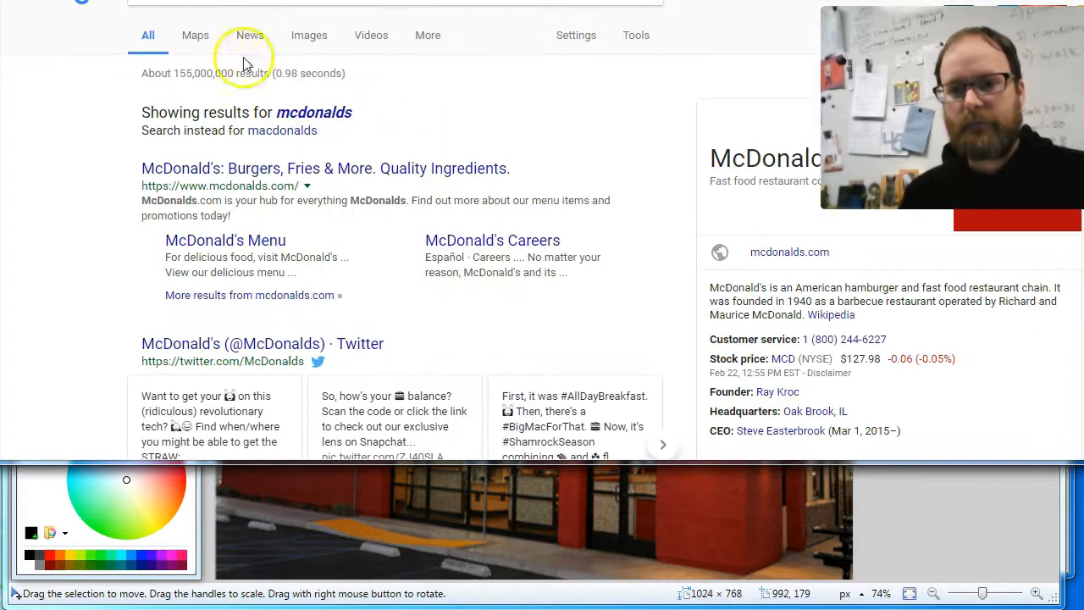
click(320, 112)
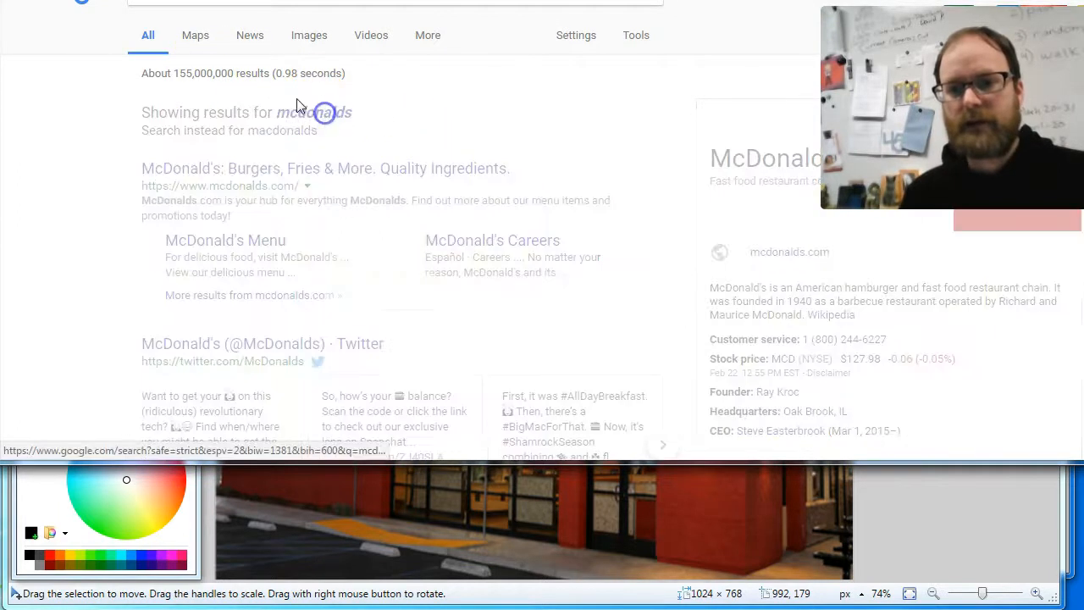
click(307, 38)
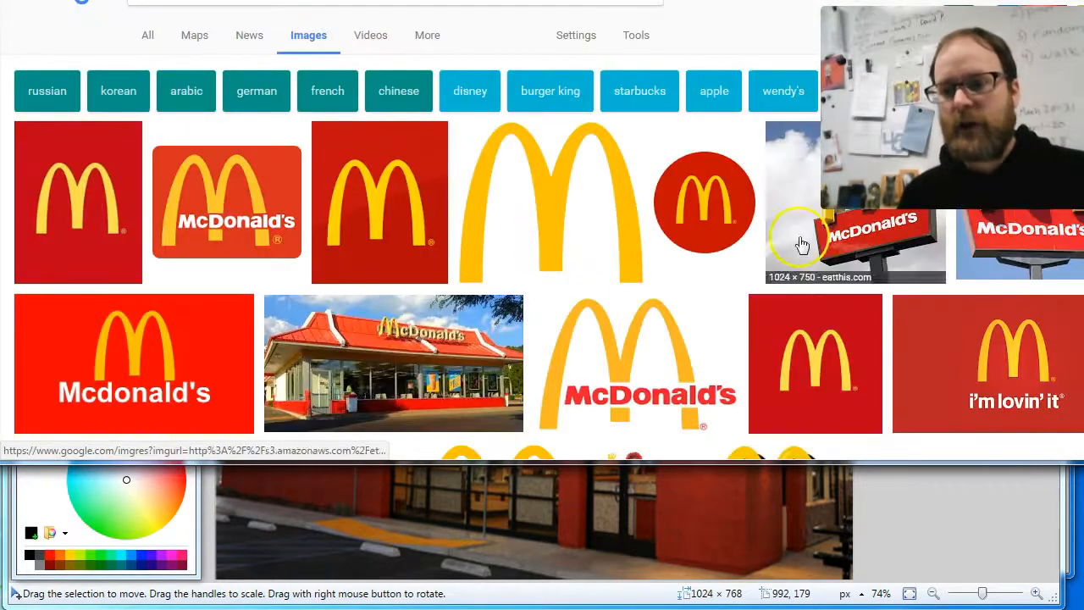
Step: Open the photo of the red-roofed McDonald's restaurant building in the image results and copy the image
scroll(738, 234, down, 2)
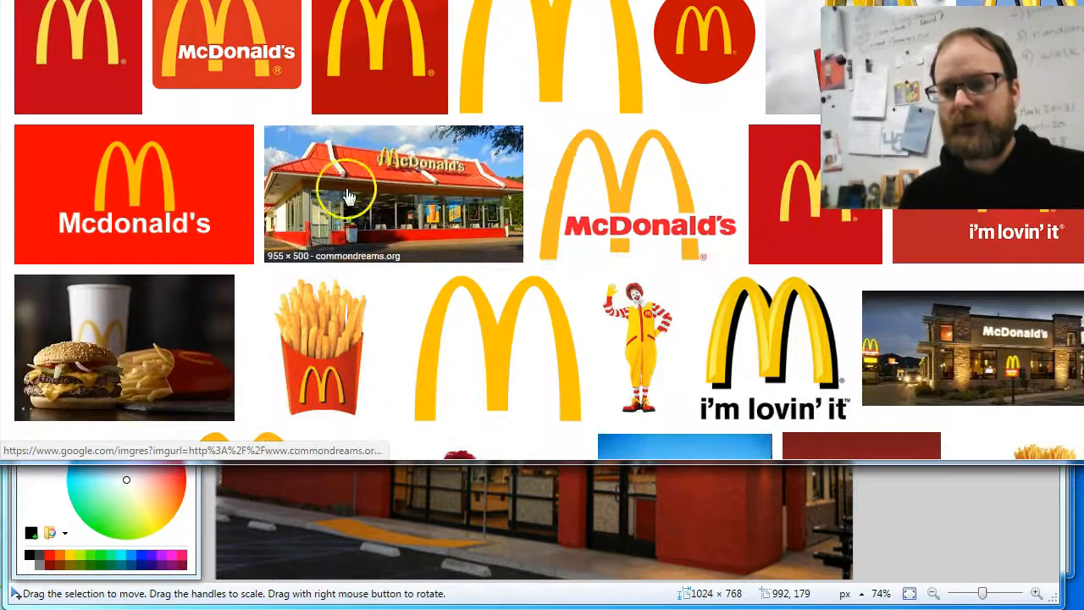
click(412, 187)
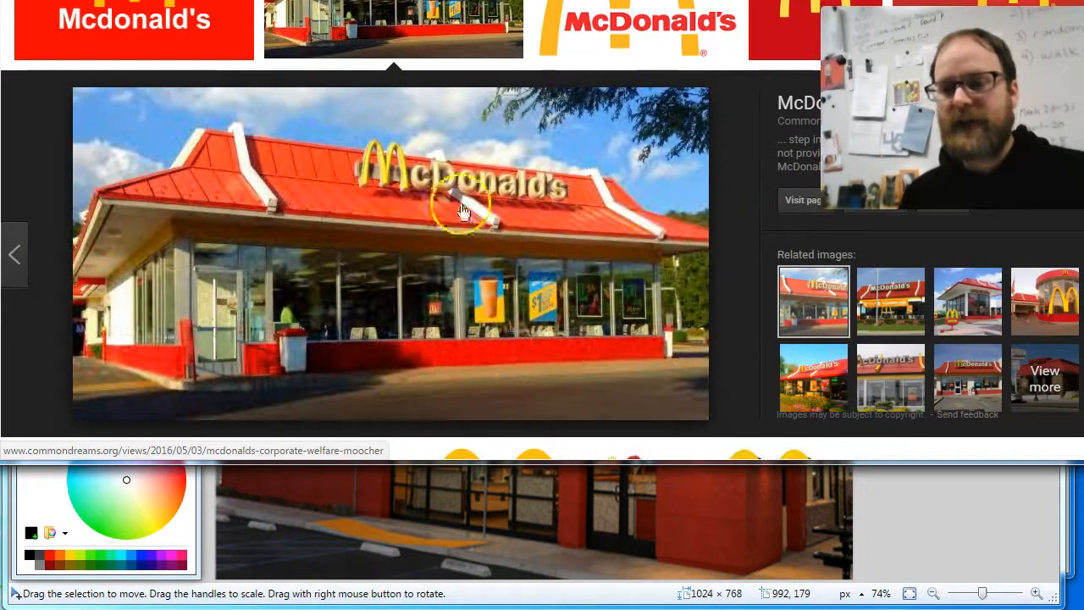
right_click(407, 224)
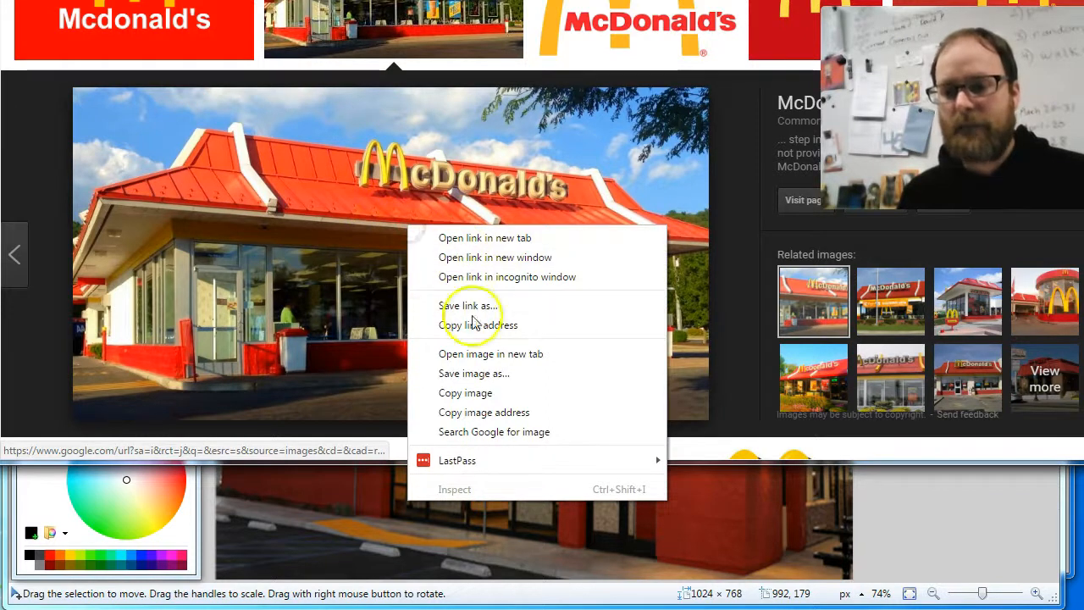
click(465, 392)
Step: Return to paint.net, select the entire Del Taco image, and paste the McDonald's photo over it
click(881, 527)
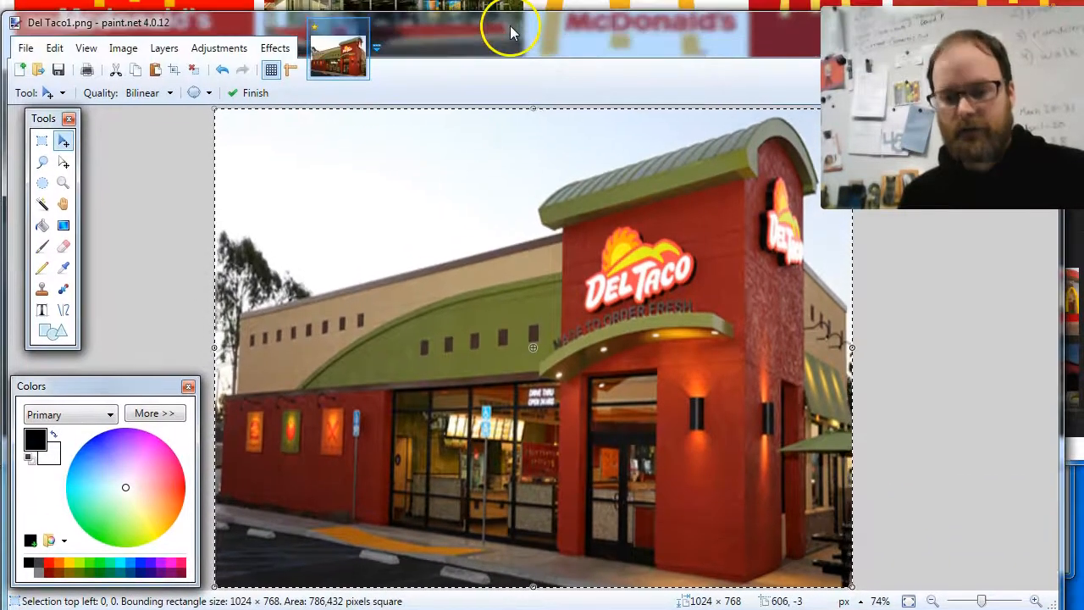
key(ctrl+v)
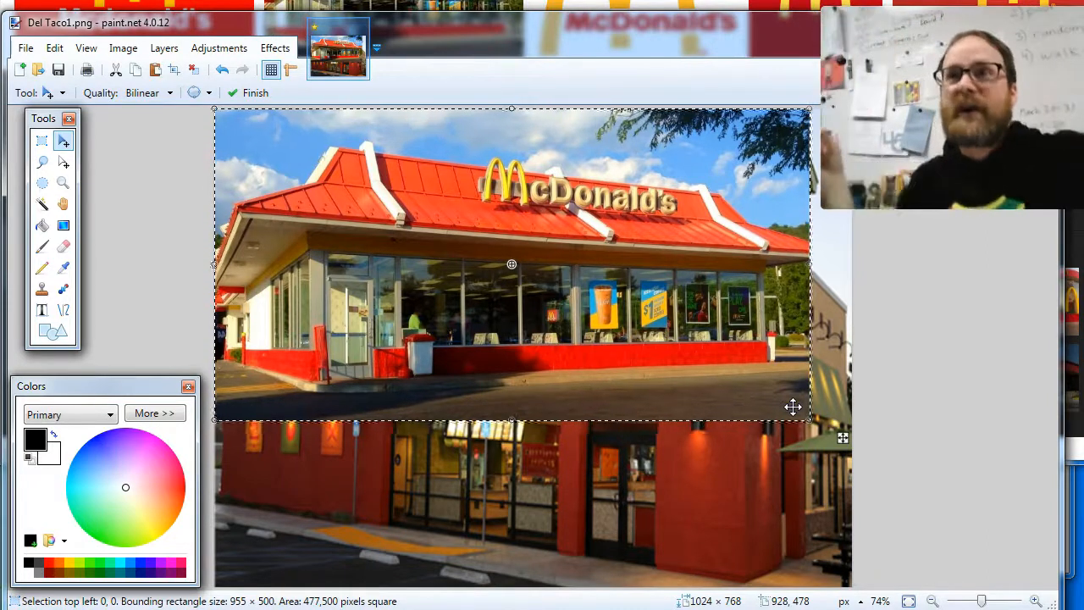
click(779, 390)
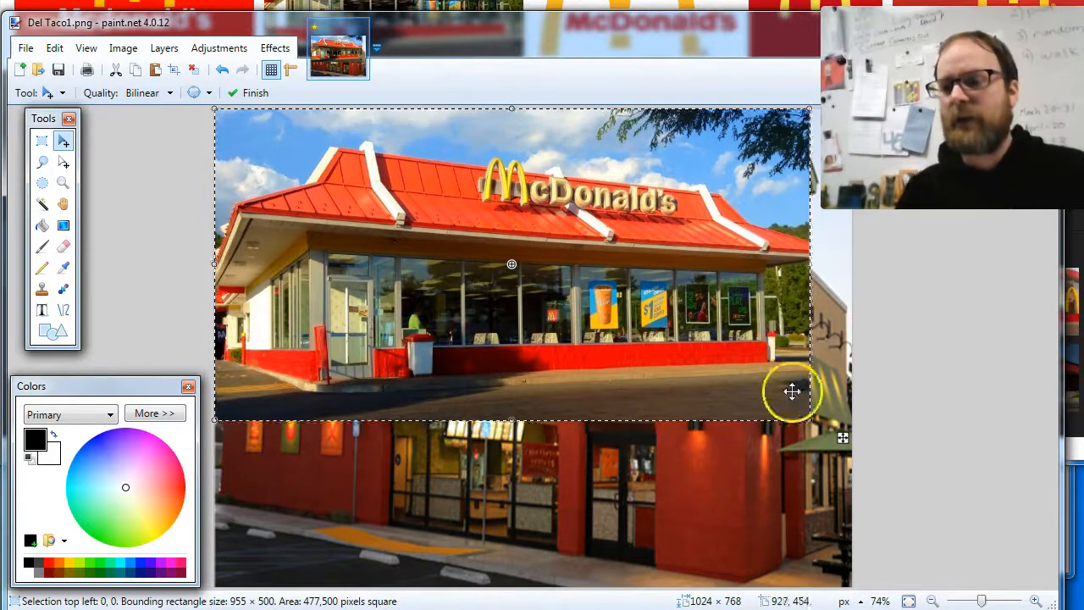
Step: Enlarge the pasted McDonald's photo to cover the whole canvas, deselect it, and save it as the PNG file mcdonalds1 with auto-detect bit depth
drag(811, 423, 863, 596)
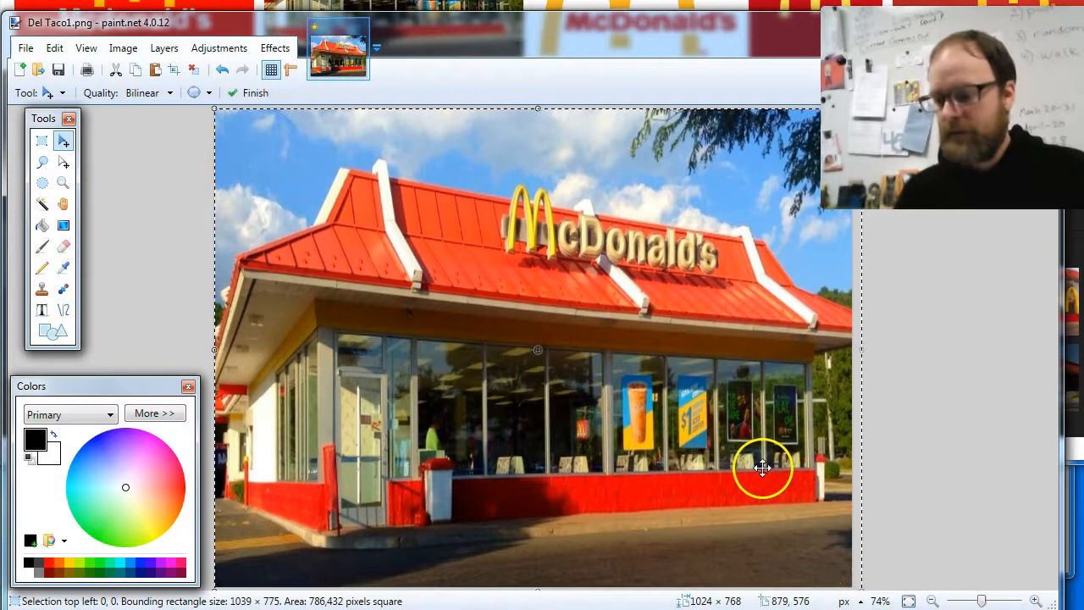
key(ctrl+d)
click(25, 48)
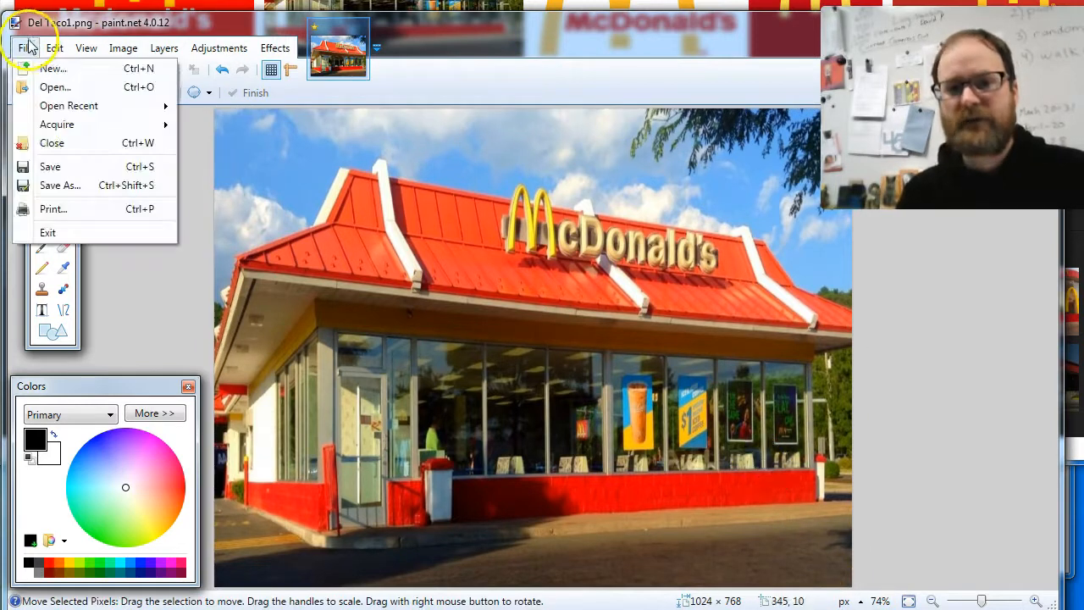
click(131, 190)
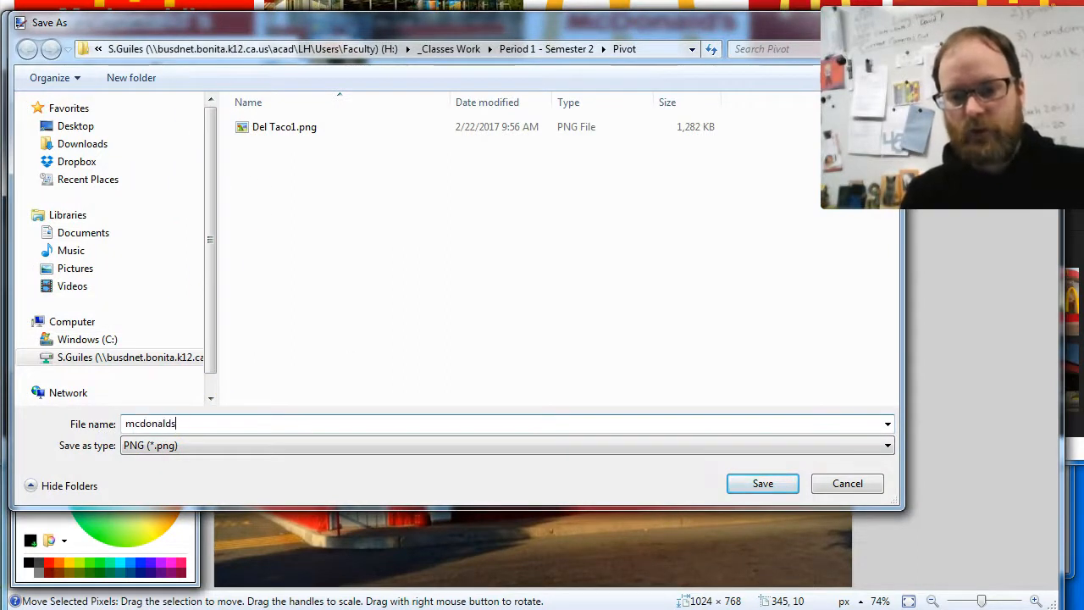
key(Return)
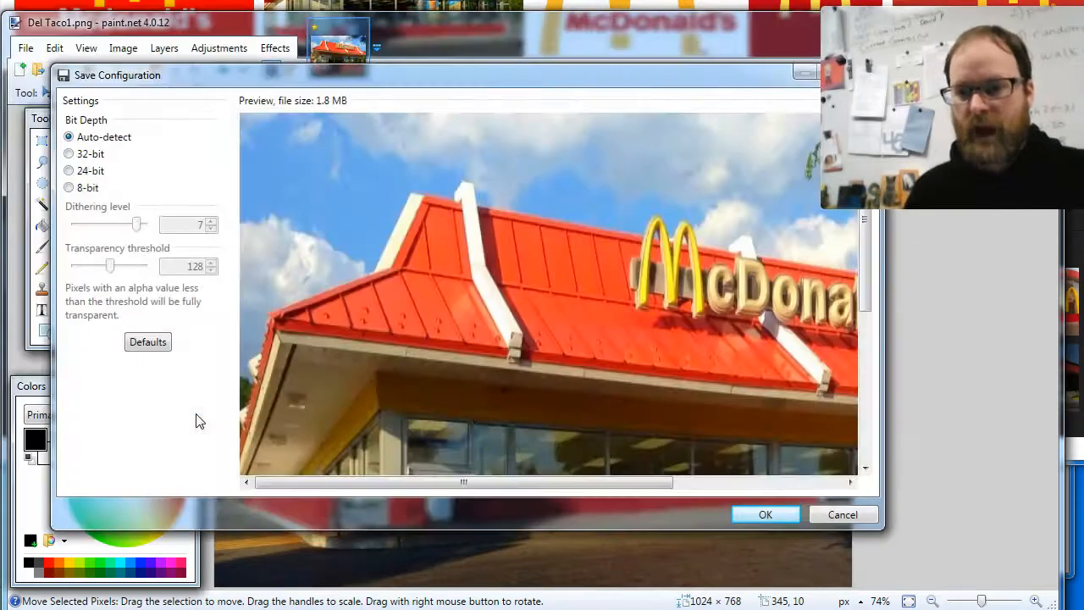
click(781, 523)
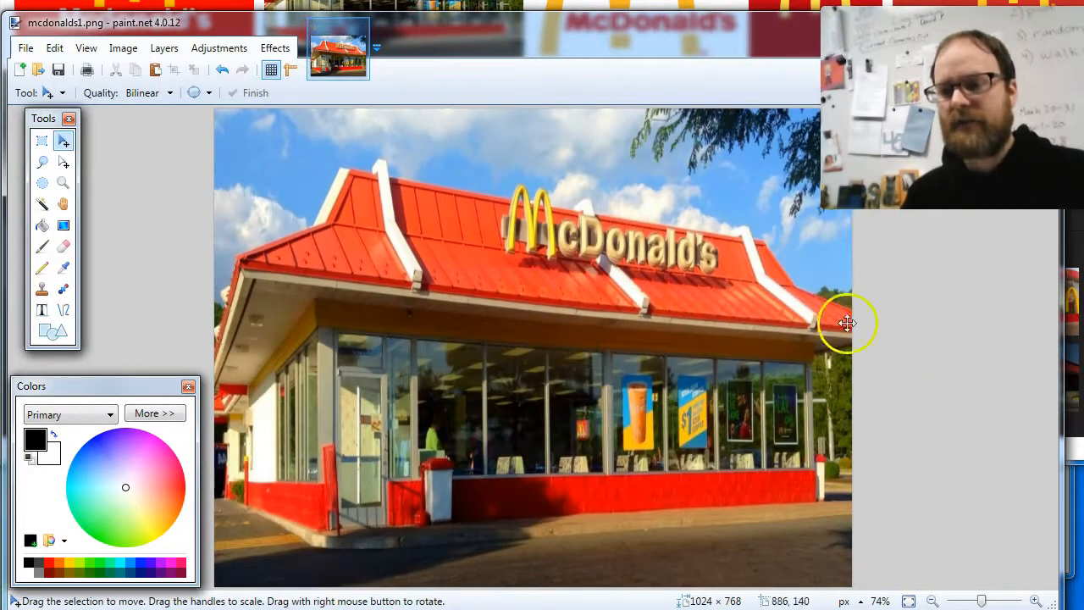
Step: Switch to the browser, search for "blue sky", and show the image results
key(alt+Tab)
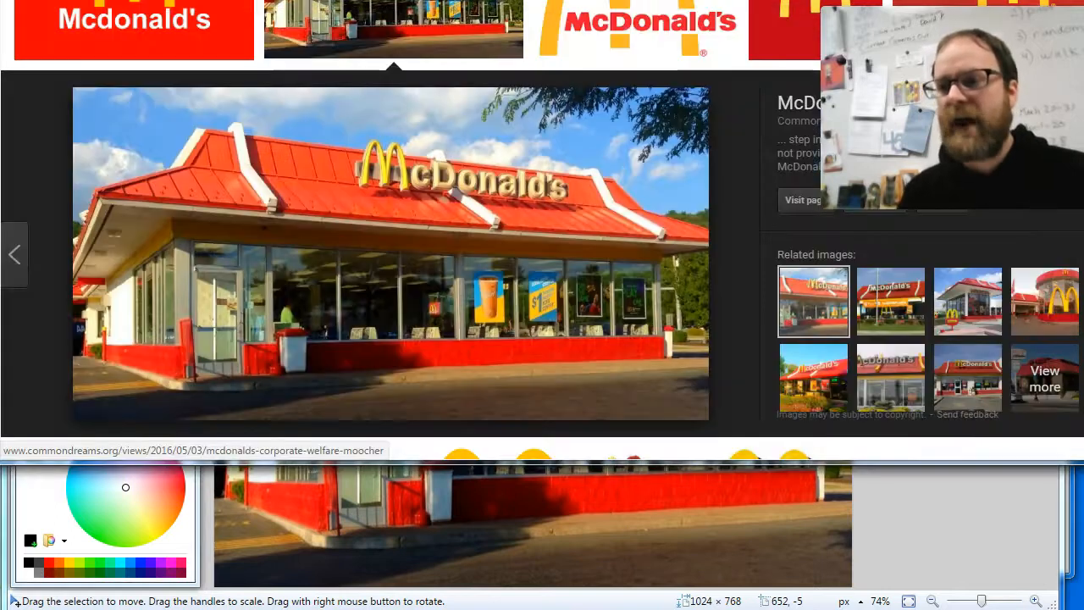
text(blue sky)
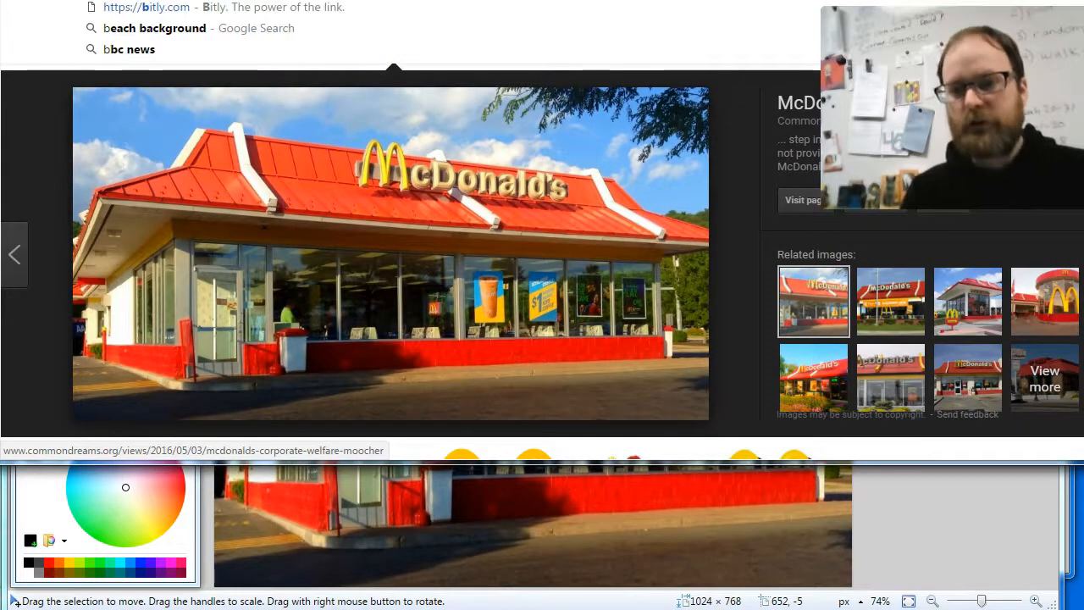
key(Return)
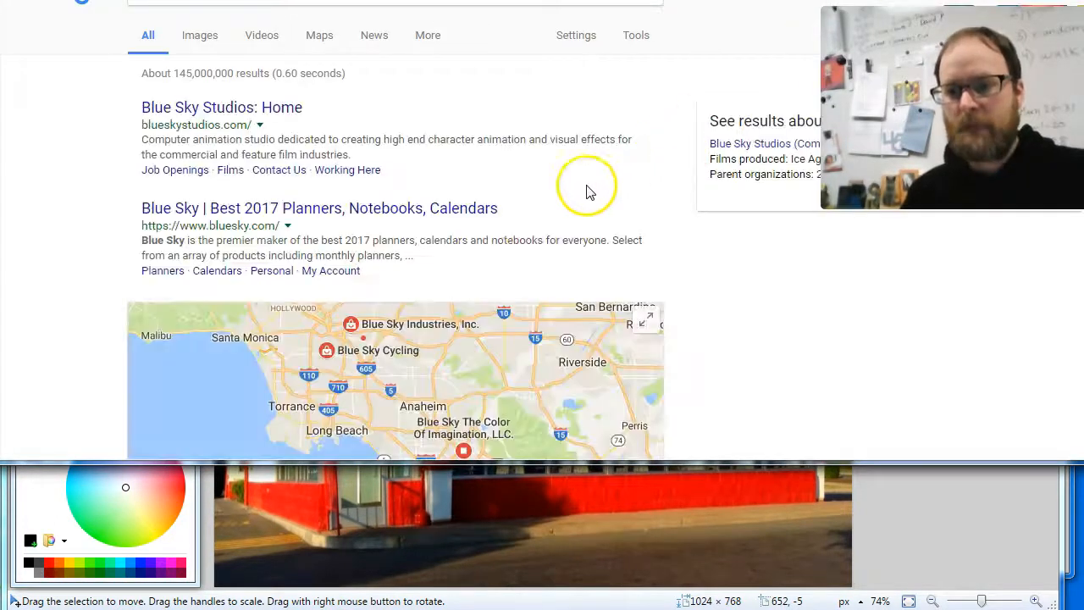
click(200, 40)
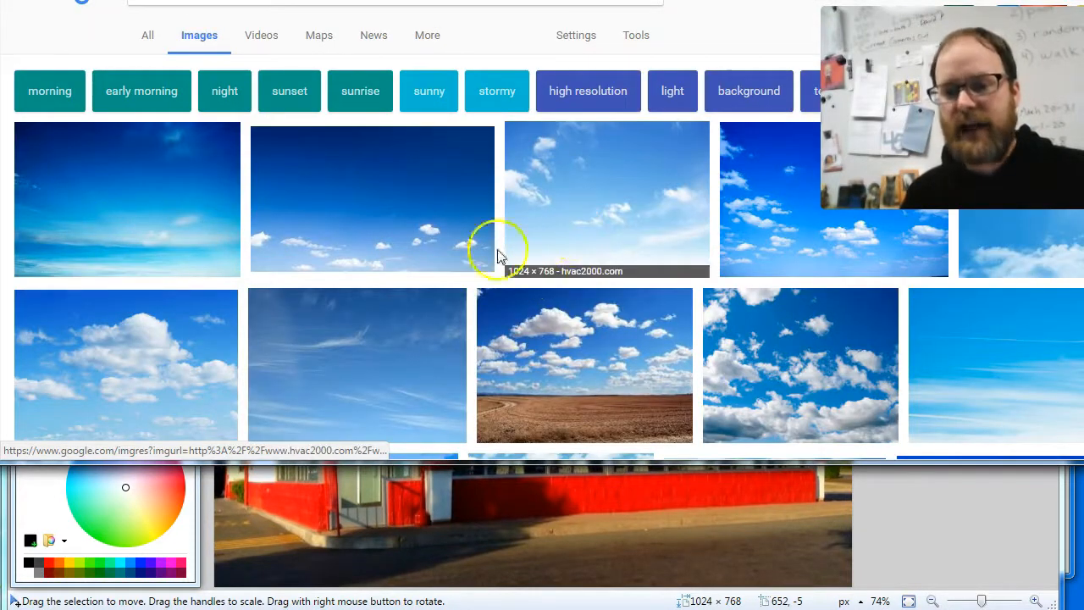
Step: Open the deep-blue sky photo with scattered white clouds from the image results and copy the image
scroll(491, 339, down, 4)
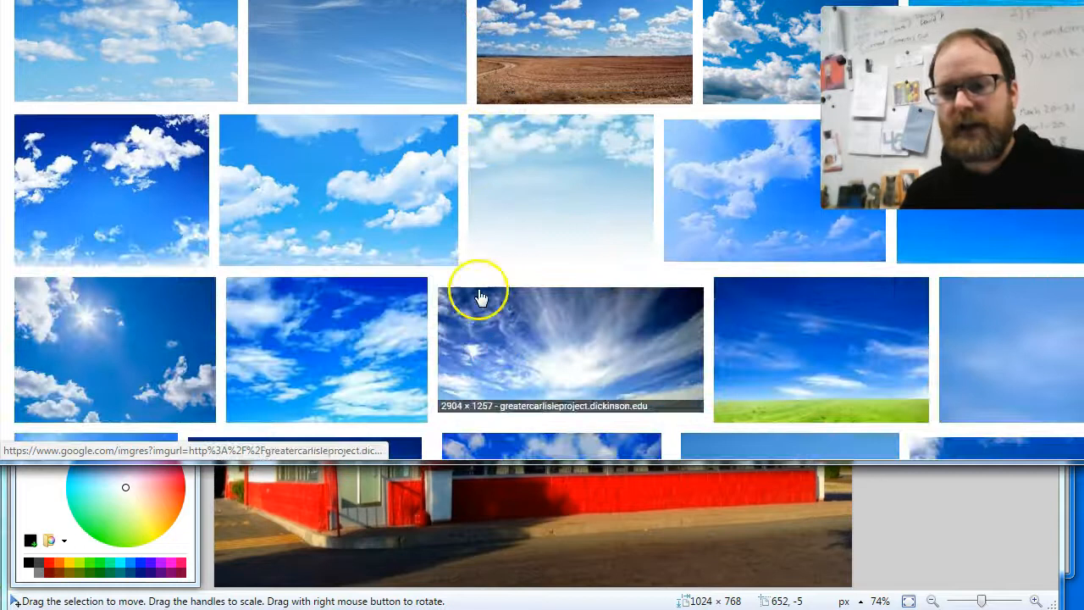
click(149, 226)
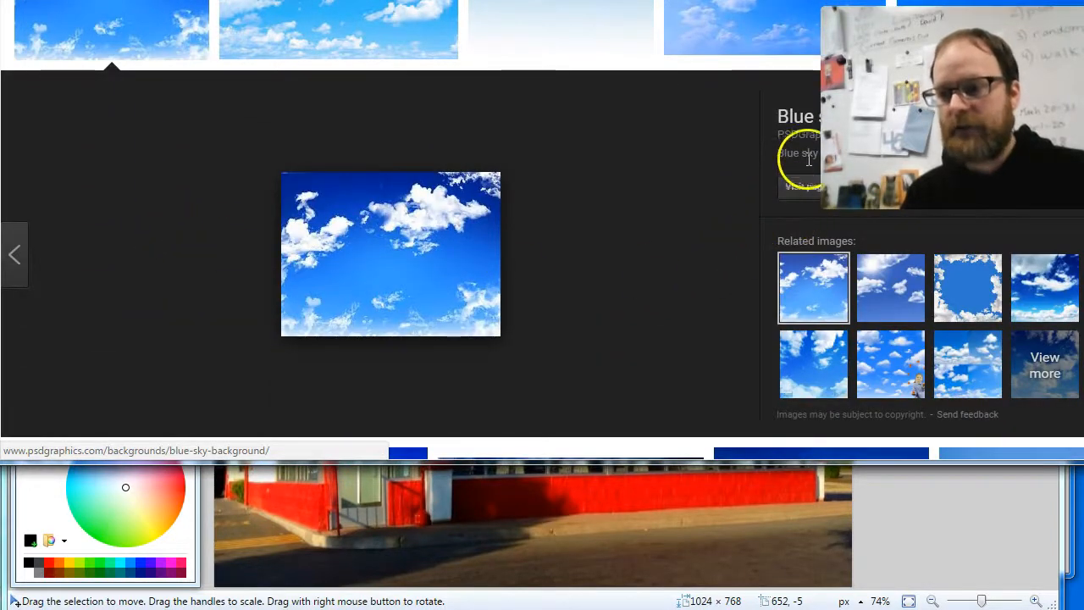
right_click(368, 245)
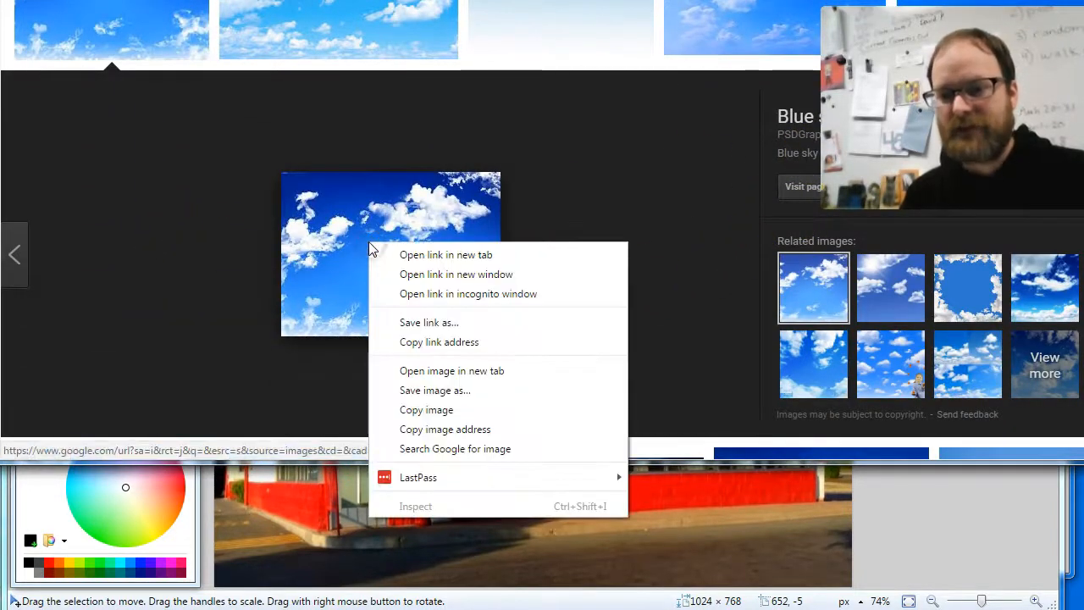
click(460, 410)
Step: Return to paint.net, paste the sky photo over the McDonald's image, enlarge it to cover the whole canvas, and deselect it
click(938, 516)
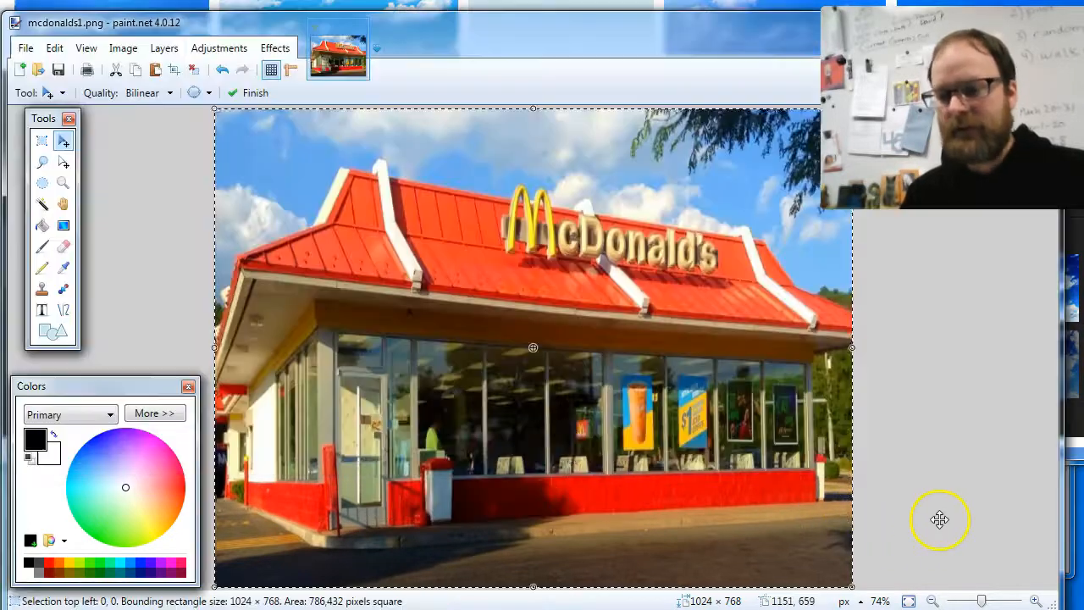
key(ctrl+v)
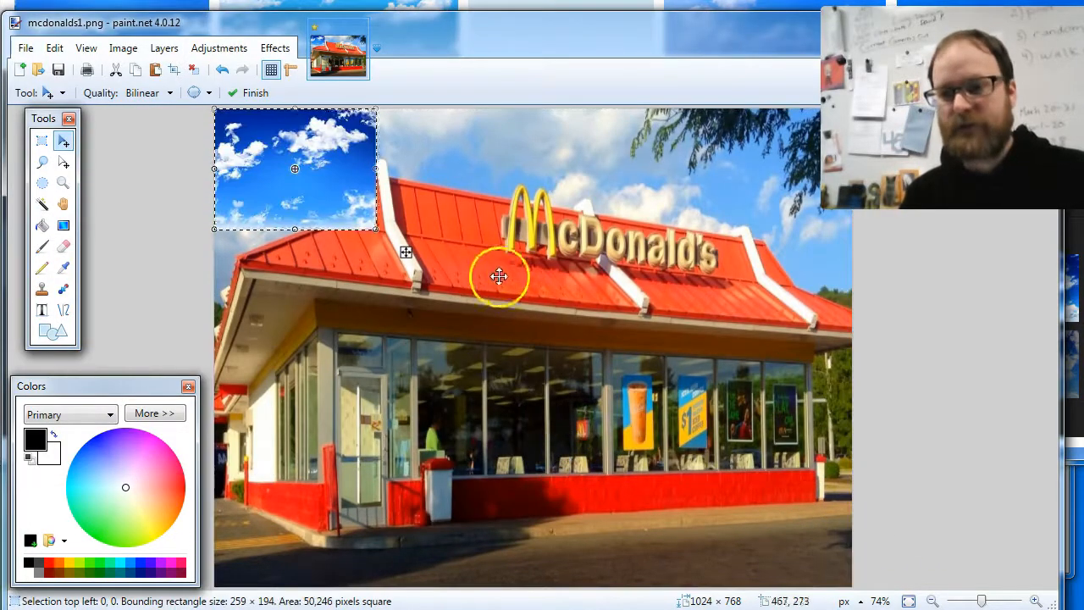
drag(374, 229, 866, 590)
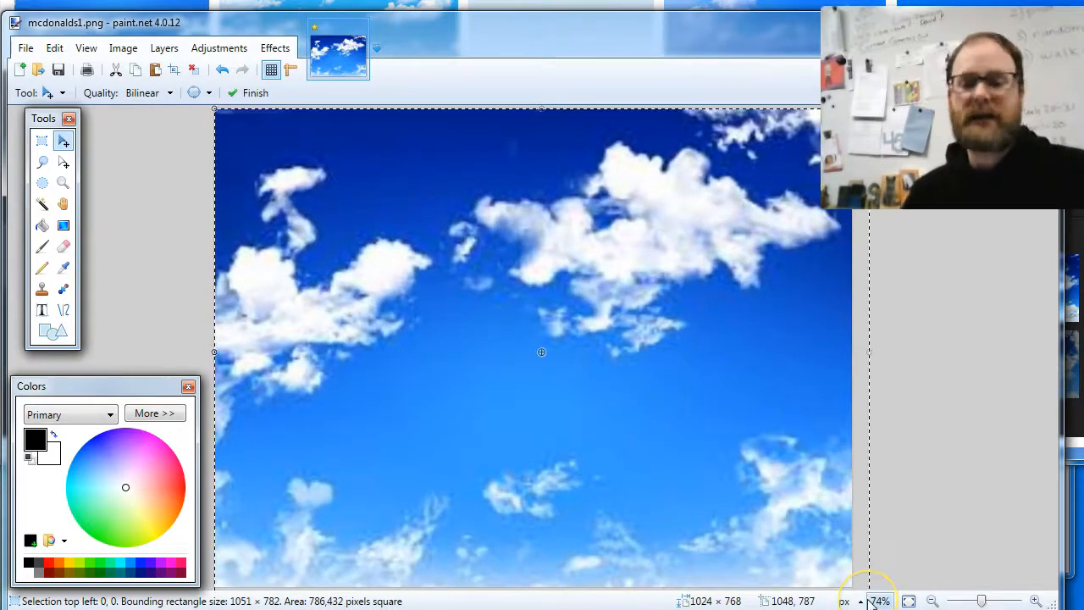
key(ctrl+d)
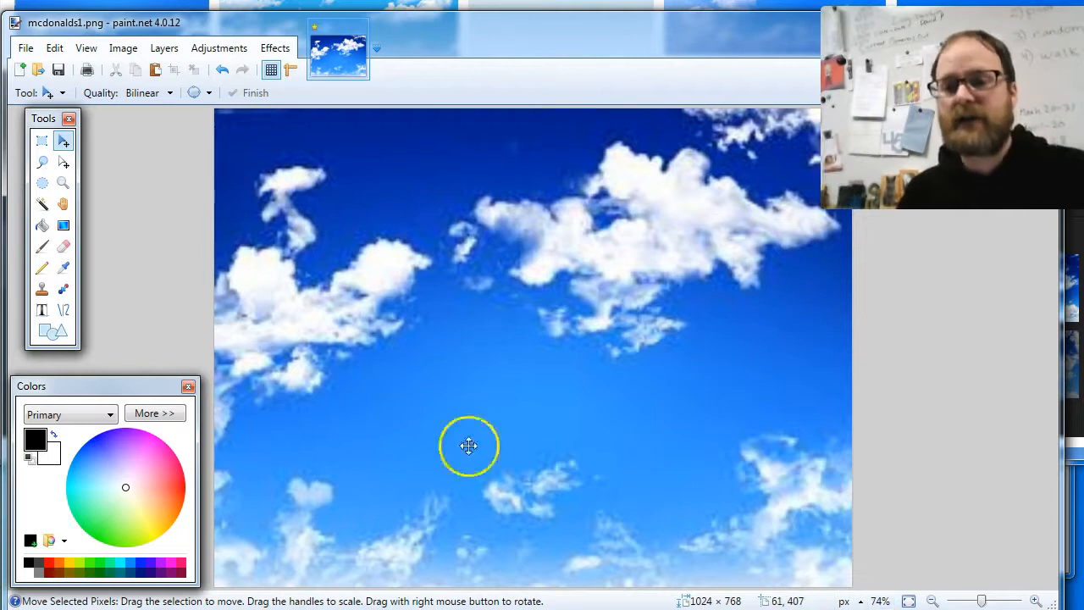
Step: Save the sky image as the PNG file sky 1 in the Pivot folder with auto-detect bit depth
click(26, 48)
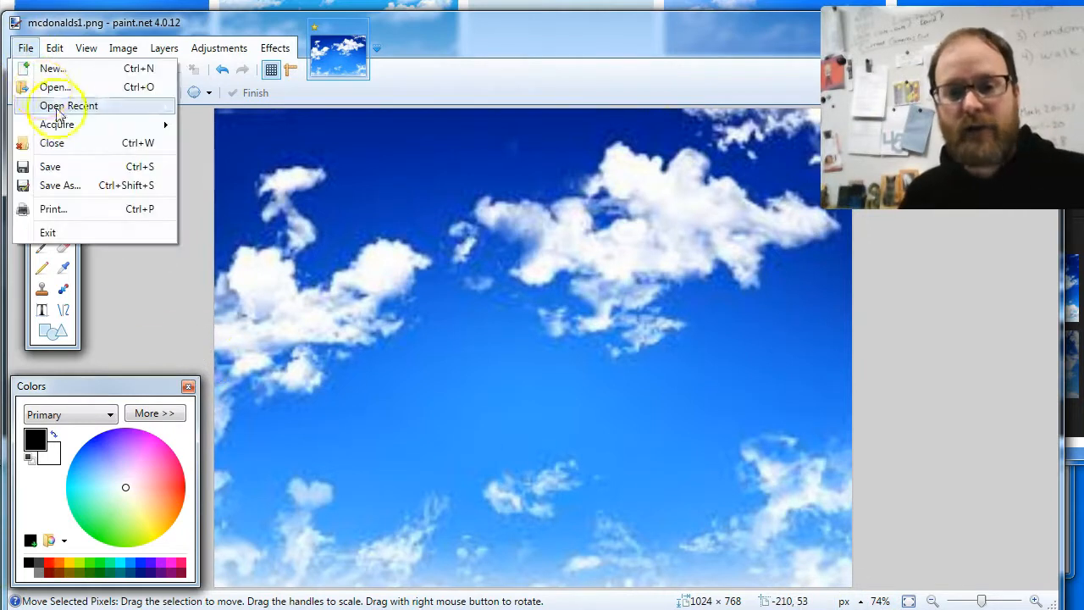
click(88, 186)
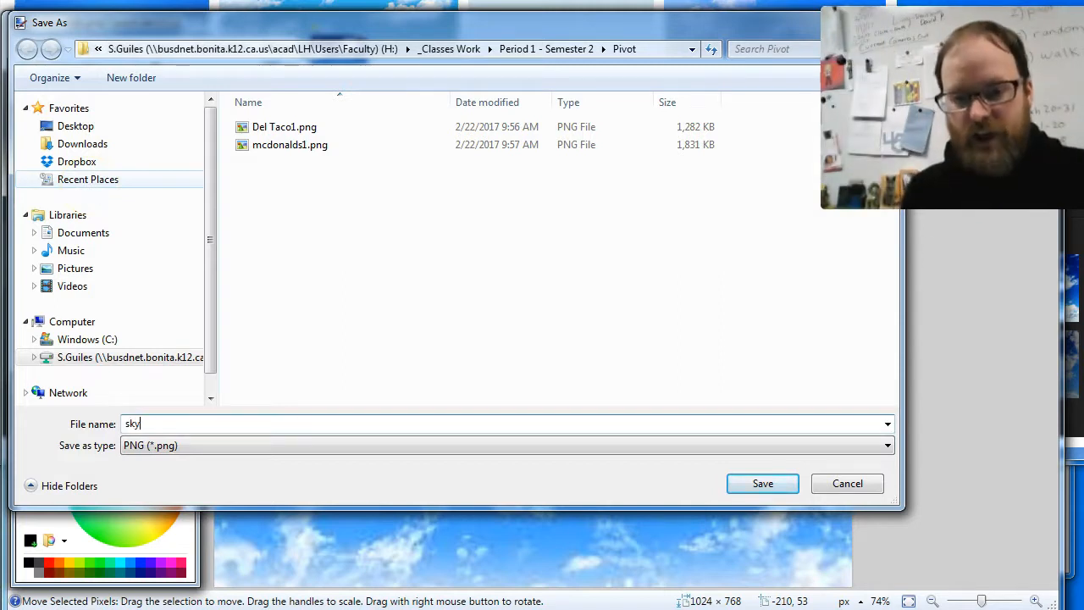
key(Return)
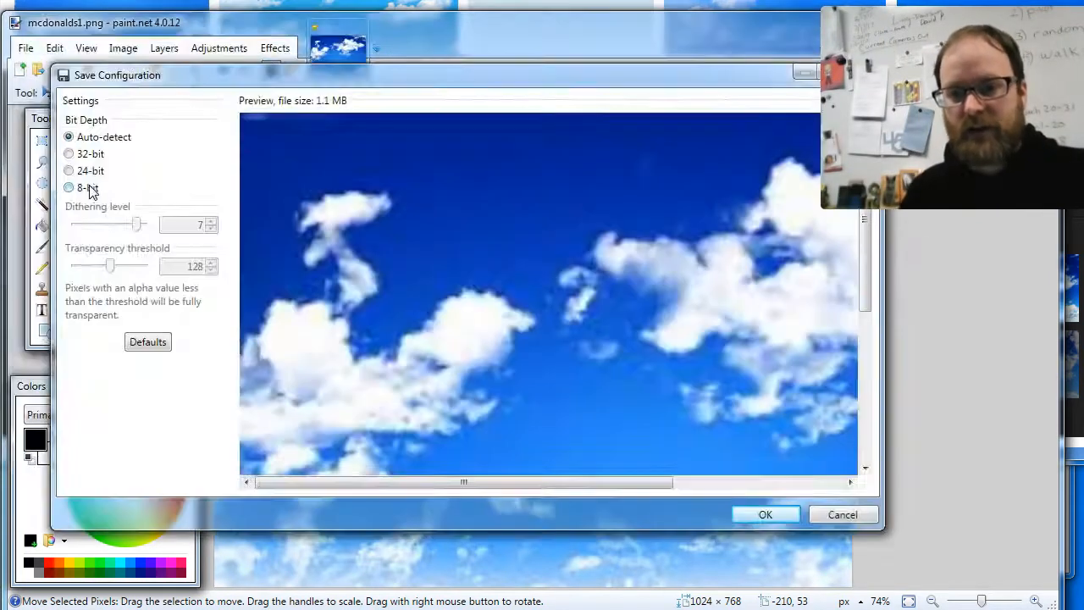
click(765, 513)
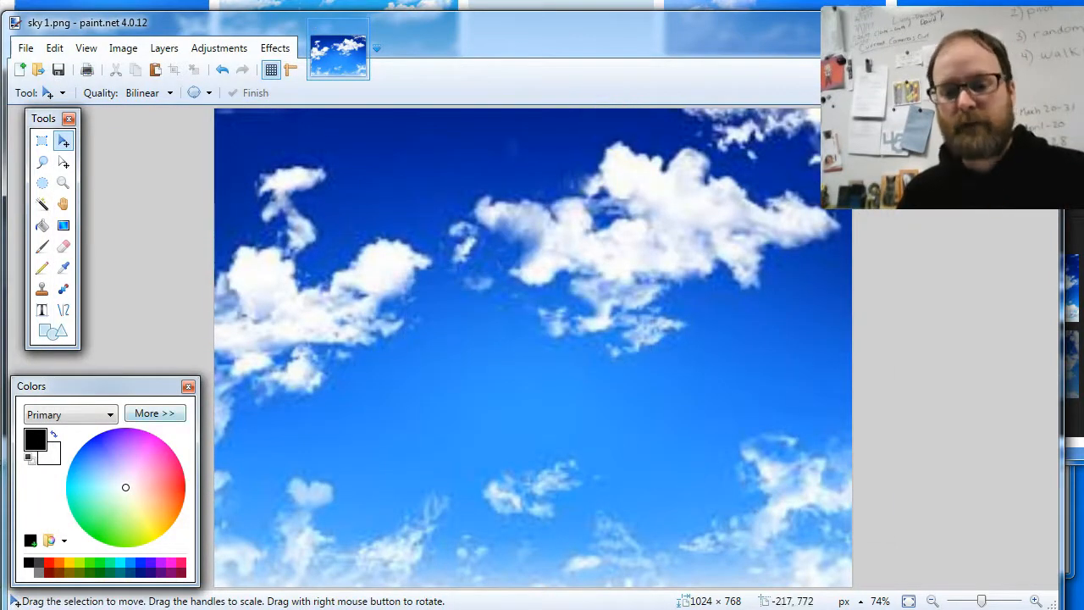
Step: Switch to Pivot Animator, move the stick figure to the lower-left corner of the stage, and colour it red
click(207, 608)
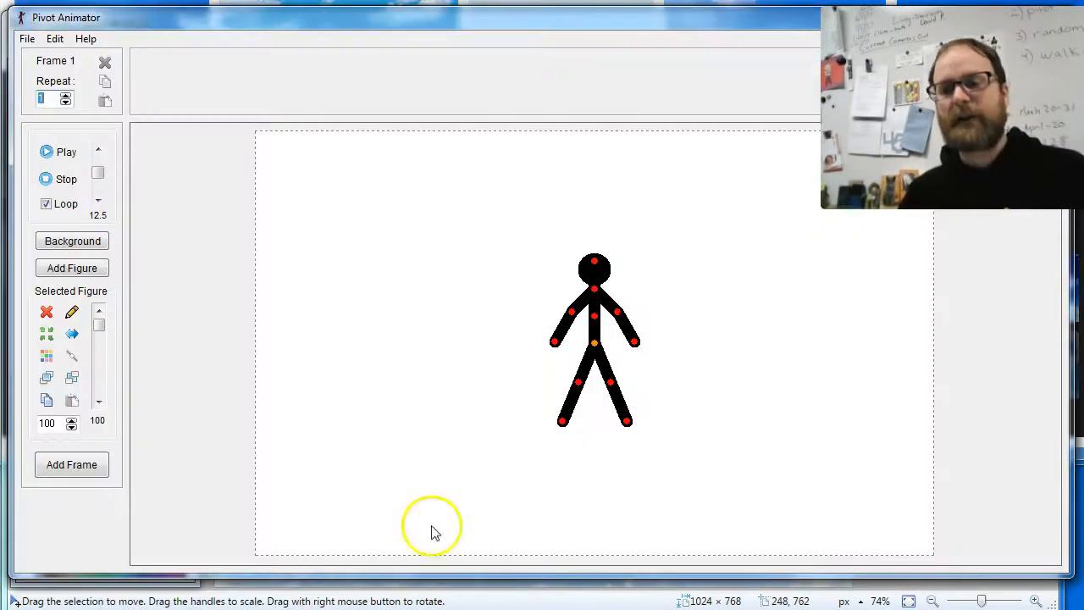
drag(579, 354, 355, 441)
click(47, 355)
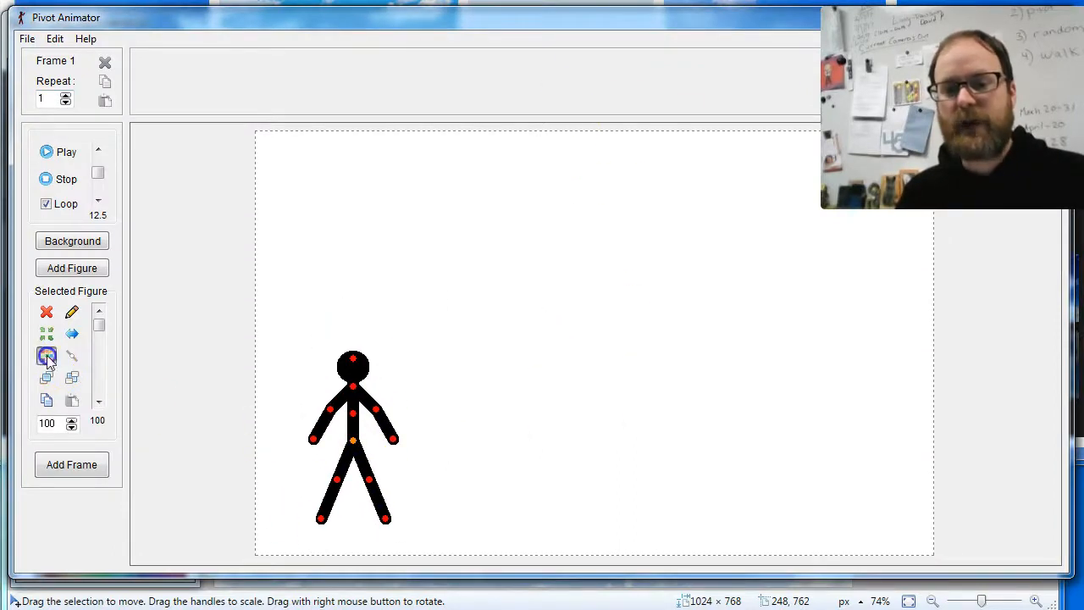
click(464, 288)
drag(351, 440, 322, 461)
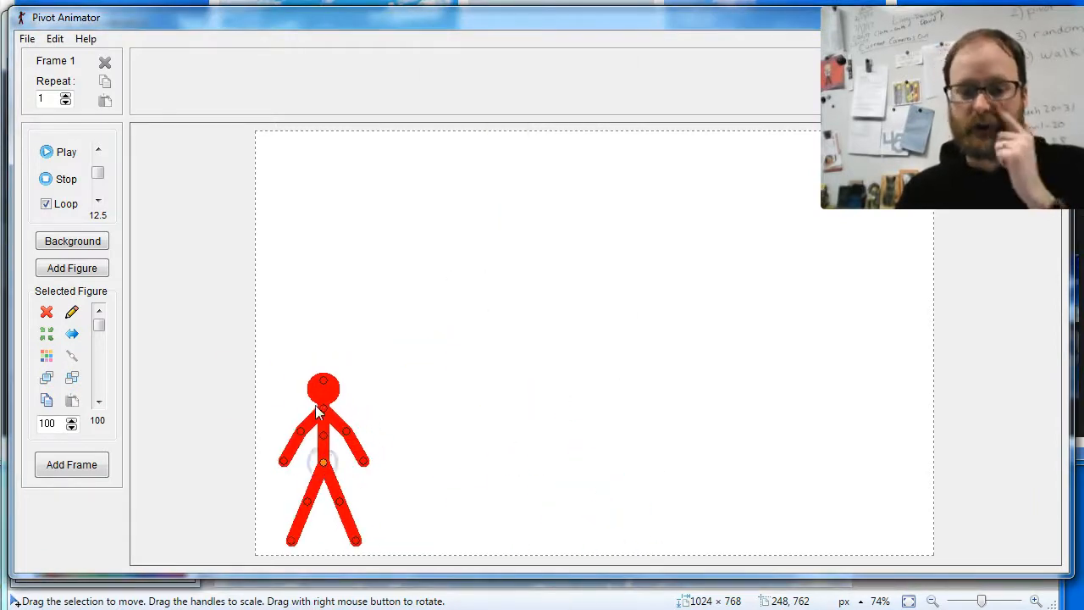
Step: Scale the red stick figure to 80 and move it down to the stage's lower edge
click(71, 430)
click(71, 430)
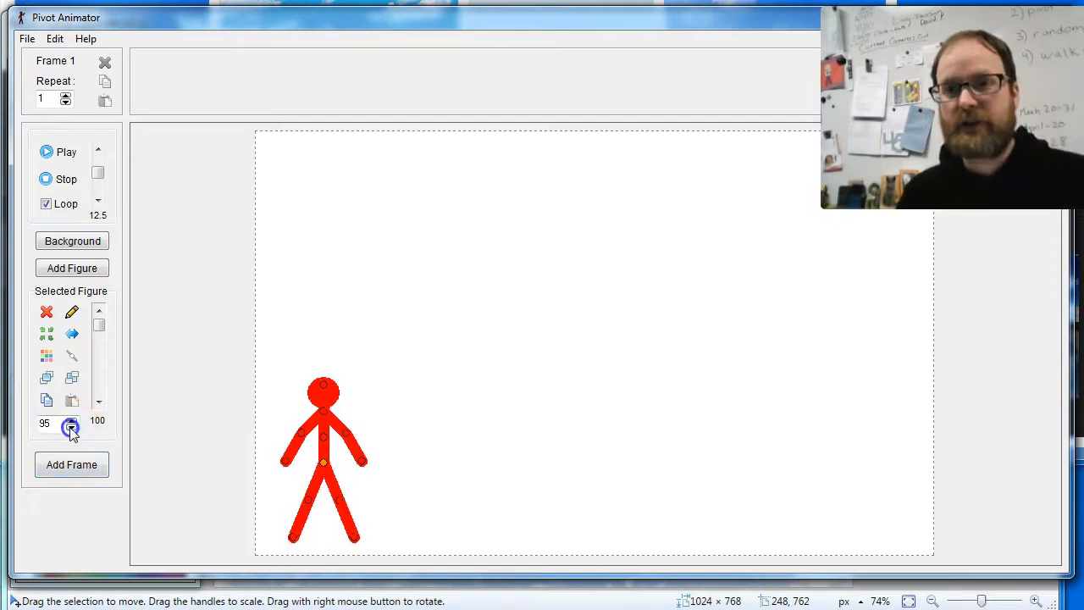
click(71, 431)
click(71, 430)
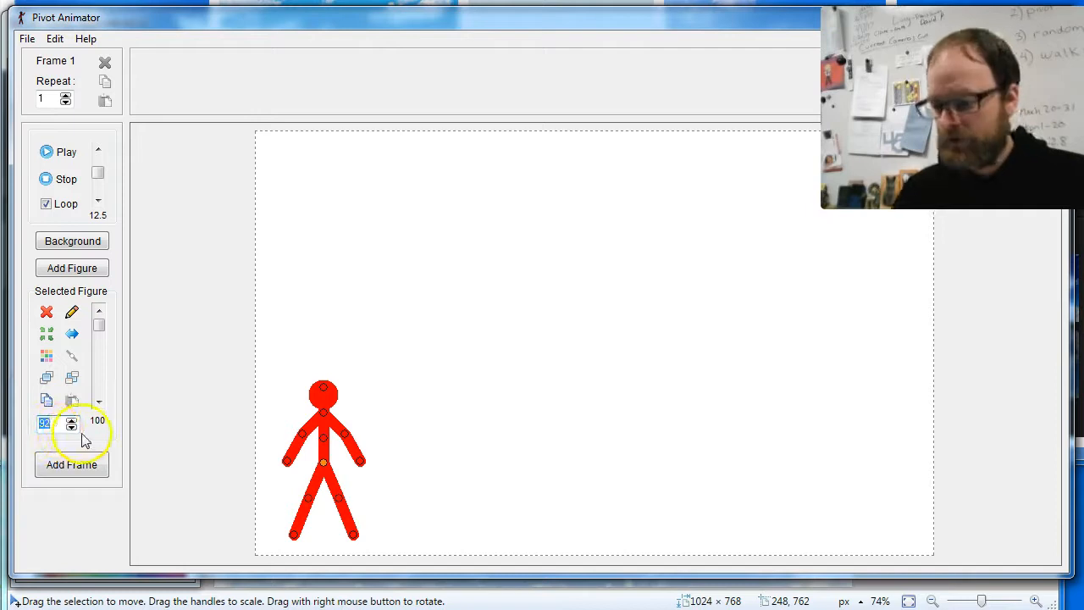
key(Return)
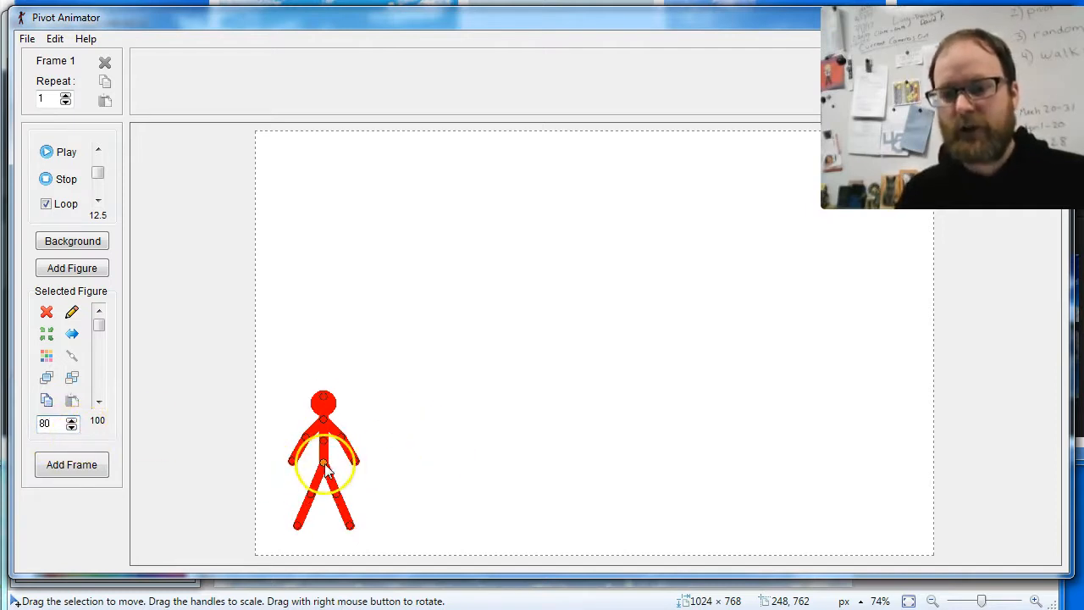
drag(324, 463, 319, 482)
Step: Load Del Taco1.png as the animation background and set the animation dimensions to those of the image
click(27, 39)
click(107, 144)
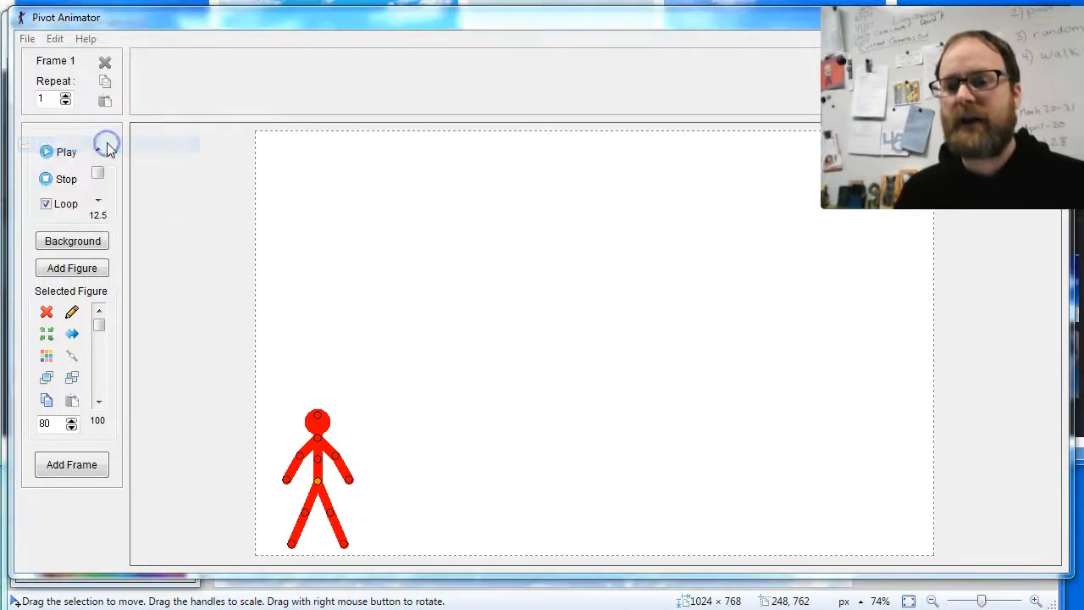
click(216, 47)
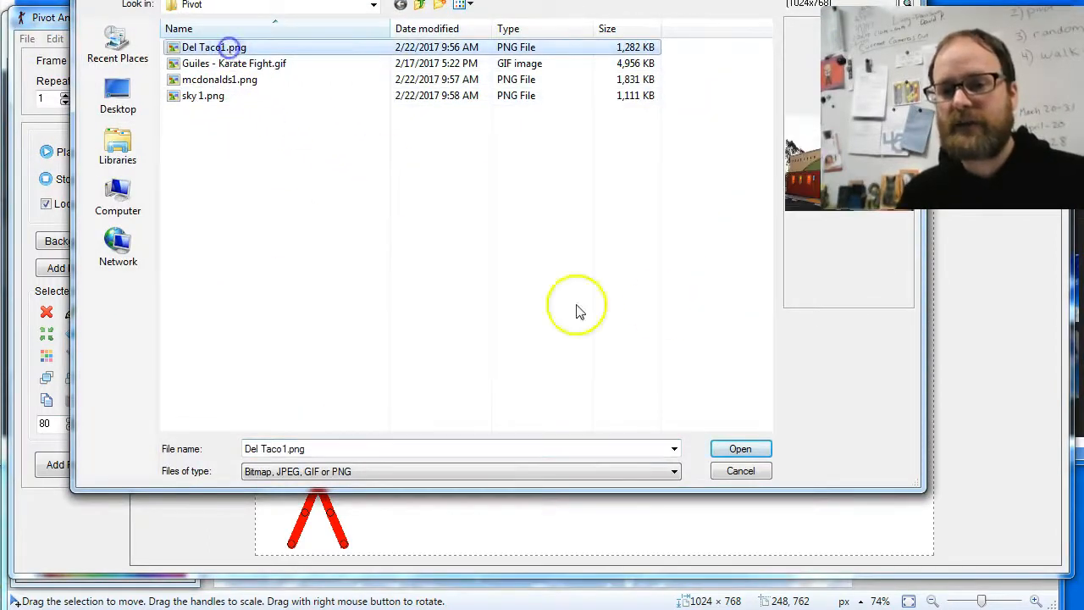
click(737, 450)
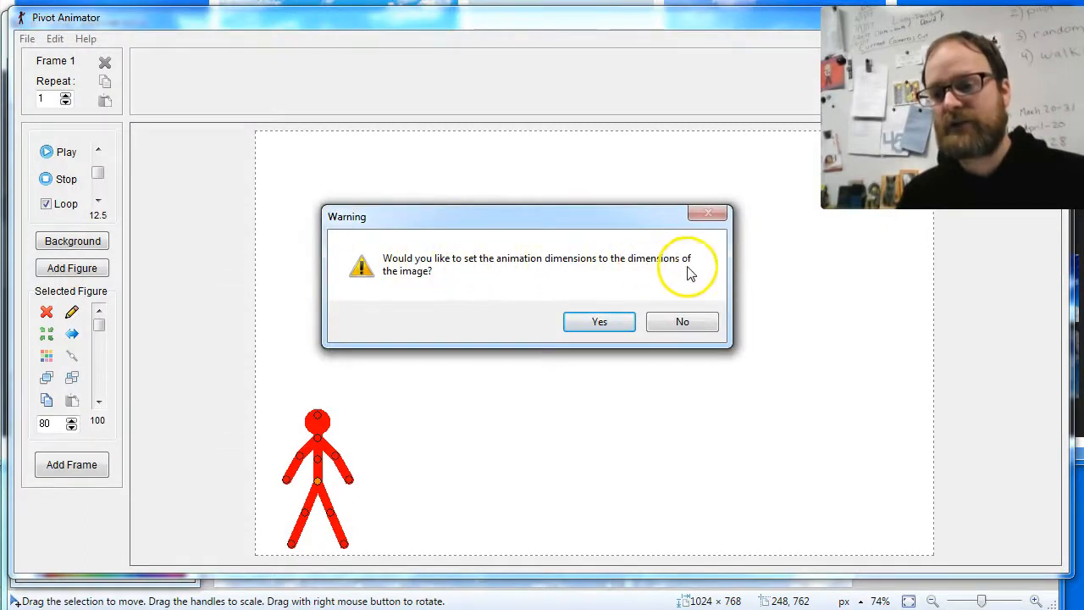
click(595, 323)
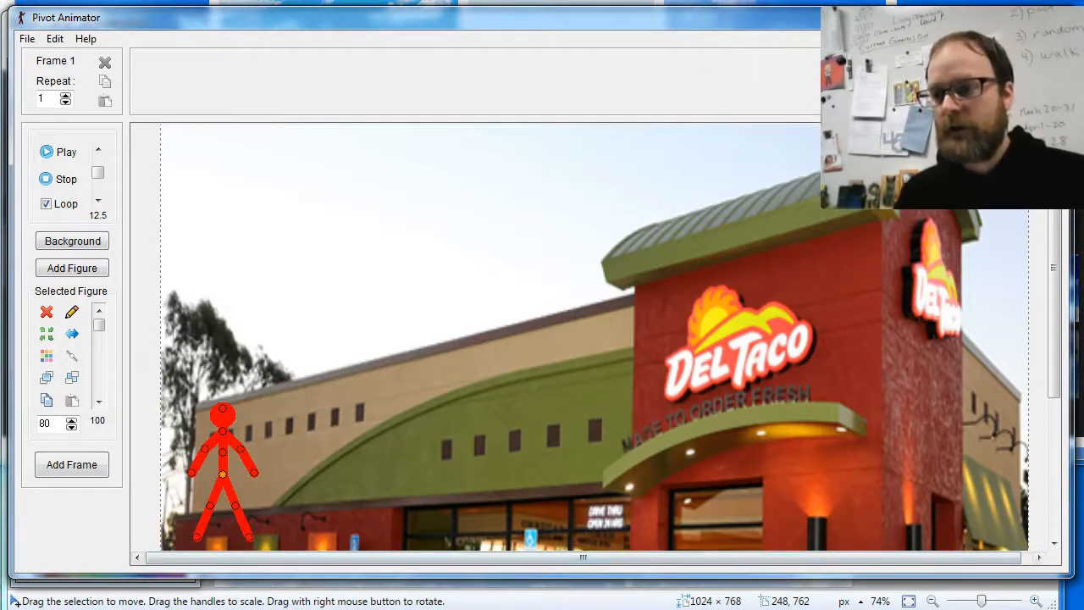
Step: Place the red stick figure in front of the restaurant's entrance door and add 29 frames of it standing still
drag(1050, 311, 1057, 454)
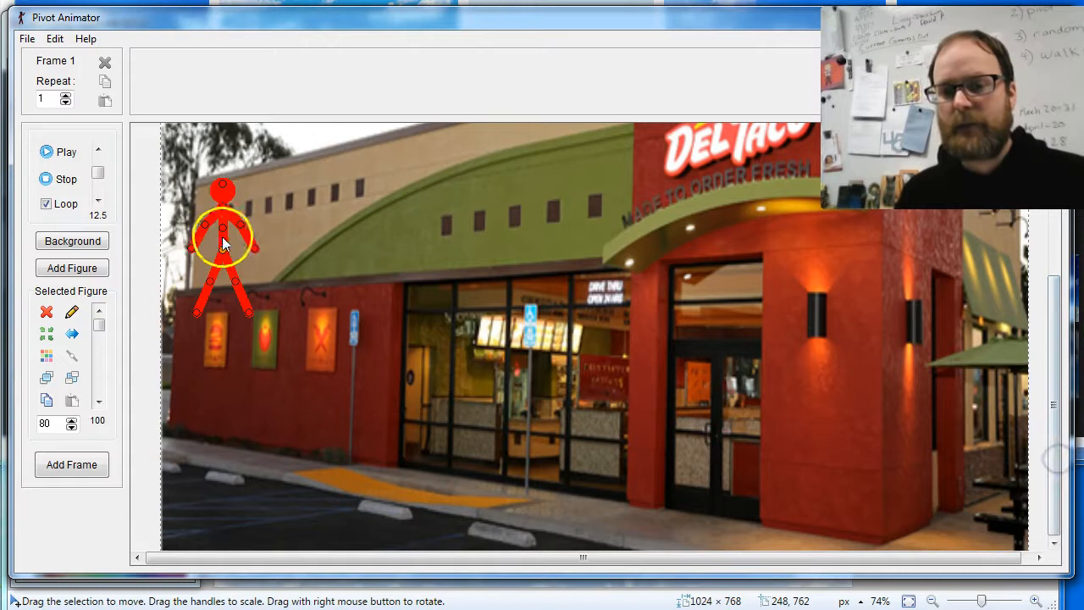
drag(223, 251, 701, 452)
click(71, 464)
key(Return)
key(Return)
key(Return)
key(Return)
key(Return)
key(Return)
key(Return)
key(Return)
key(Return)
key(Return)
key(Return)
key(Return)
key(Return)
key(Return)
key(Return)
key(Return)
key(Return)
key(Return)
key(Return)
key(Return)
key(Return)
key(Return)
key(Return)
key(Return)
key(Return)
key(Return)
key(Return)
key(Return)
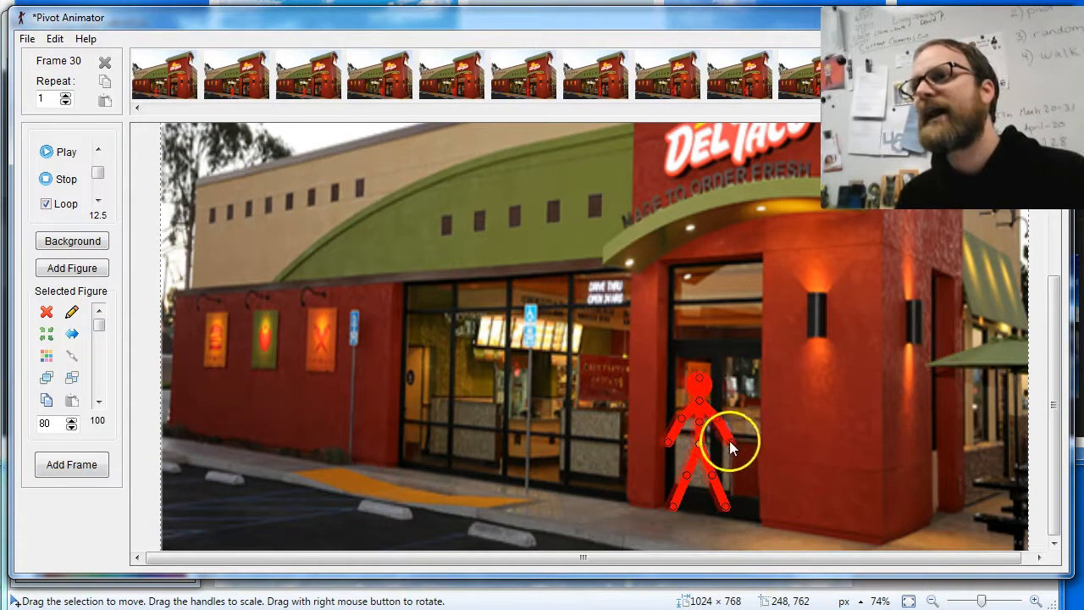
Step: Raise the stick figure's forearm on the right-hand side to begin a wave, adding frames of the motion
mouse_move(743, 398)
mouse_down()
mouse_move(727, 434)
mouse_move(733, 386)
mouse_up()
key(Return)
key(Return)
key(Return)
key(Return)
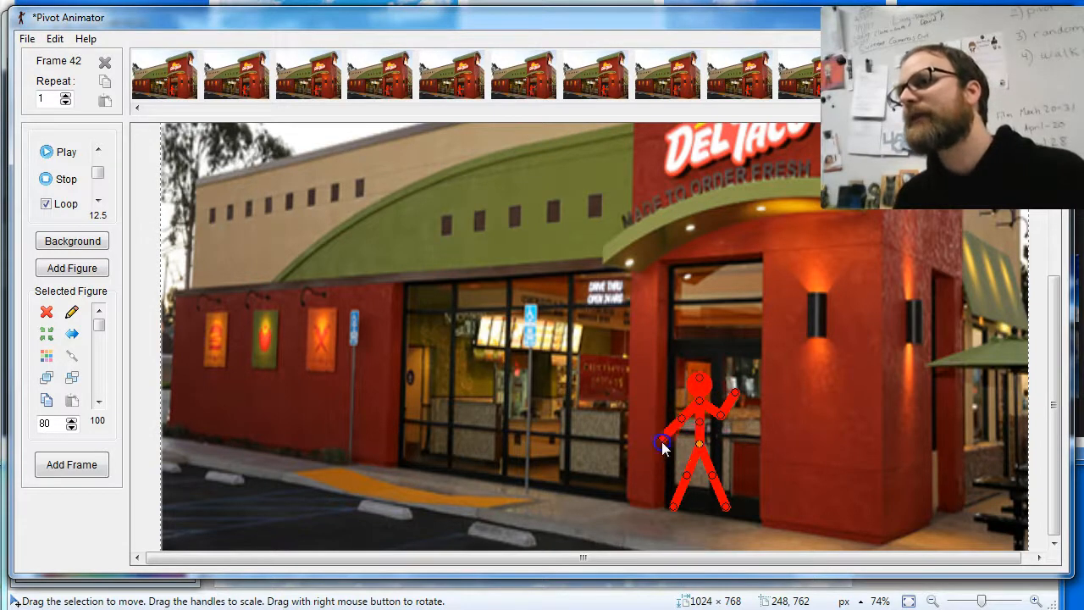
Step: Wave the stick figure's forearms up and down in front of the entrance door, adding frames of the motion
key(Return)
drag(719, 420, 739, 396)
key(Return)
key(Return)
key(Return)
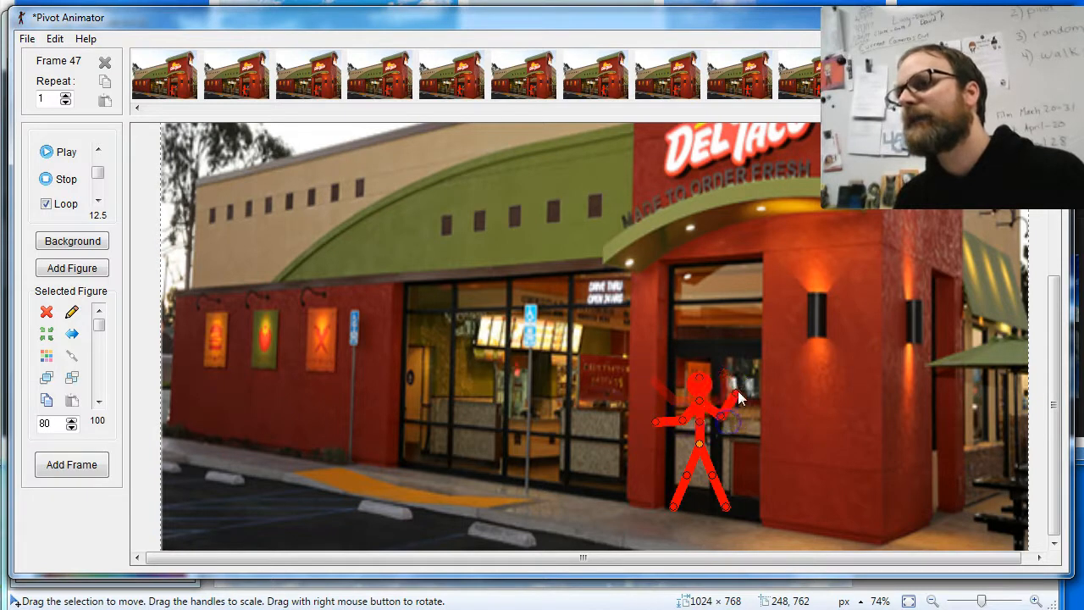
Step: Lower both of the stick figure's arms back to its sides, adding frames of the motion
drag(655, 419, 665, 432)
key(Return)
key(Return)
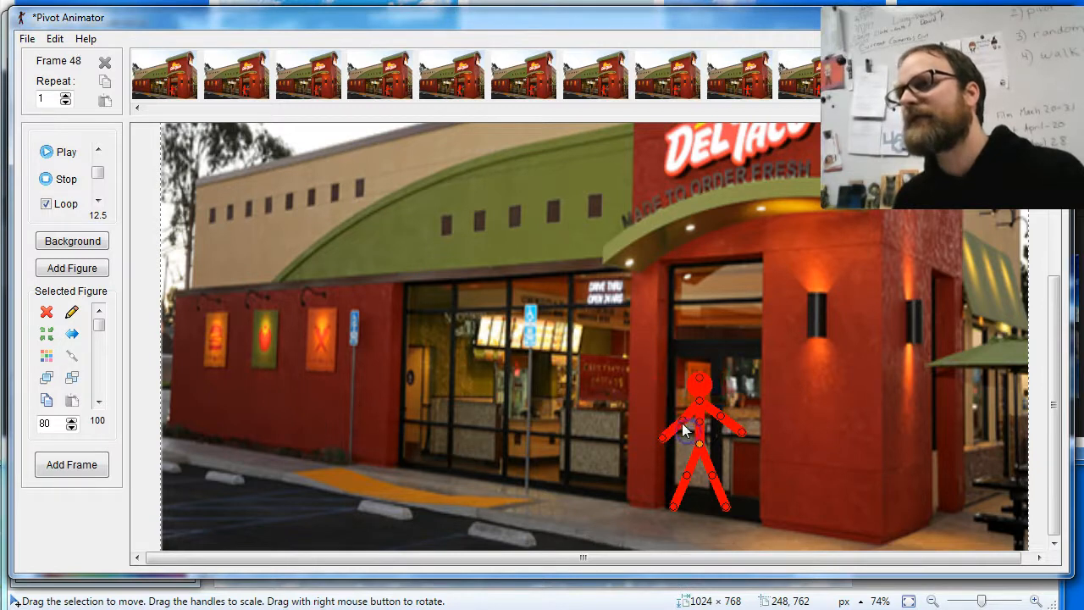
Step: Move the stick figure rightward from the door until it passes the stage's right edge, adding frames along the way
drag(702, 442, 1076, 470)
key(Return)
key(Return)
key(Return)
key(Return)
key(Return)
key(Return)
key(Return)
key(Return)
key(Return)
key(Return)
key(Return)
key(Return)
key(Return)
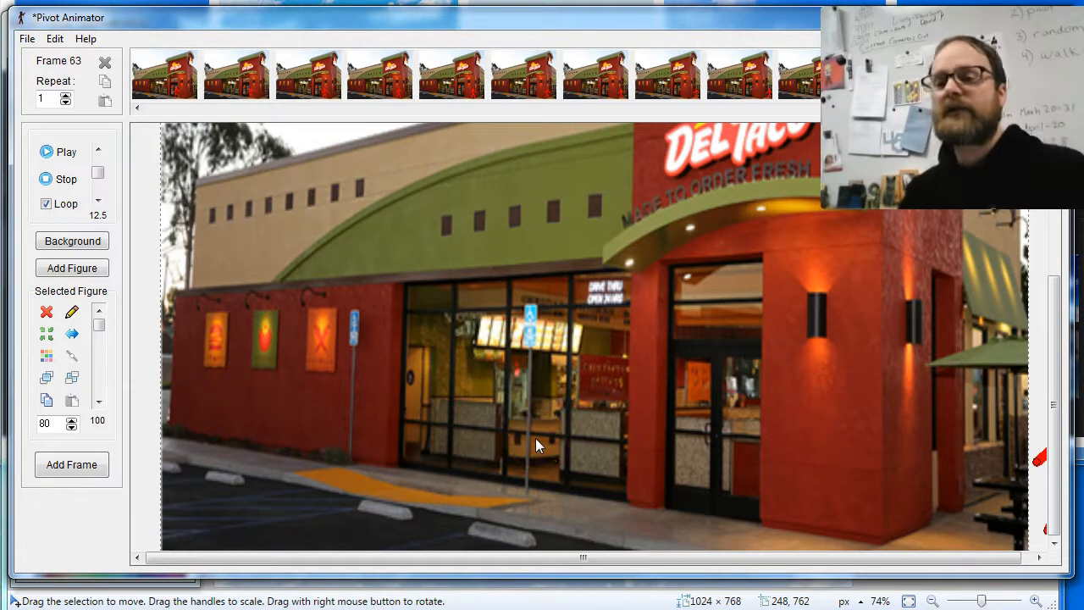
Step: Load mcdonalds1.png as the animation background
click(30, 40)
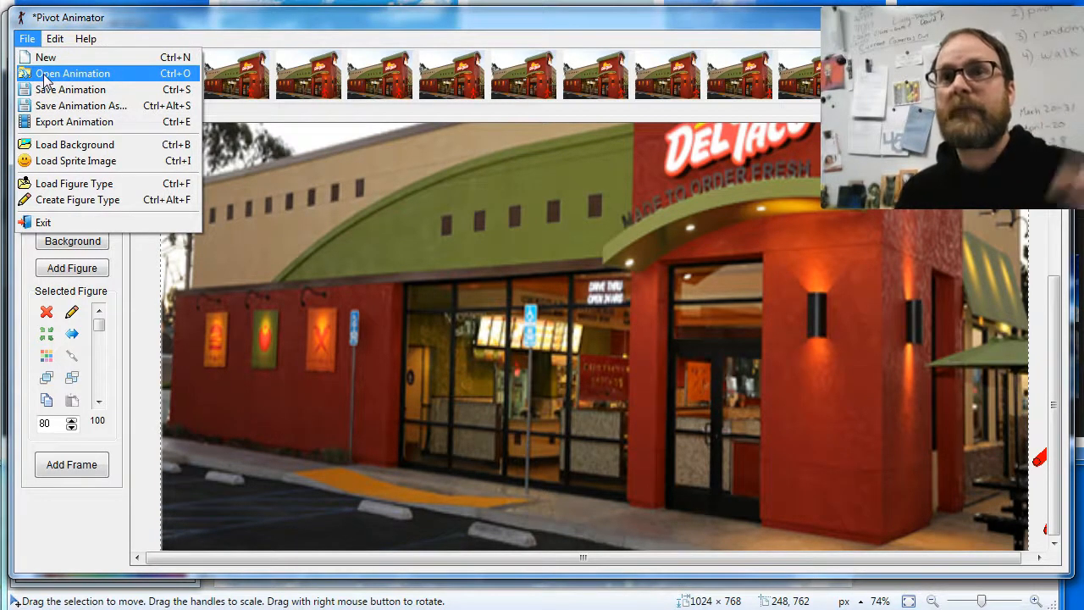
click(83, 144)
click(215, 79)
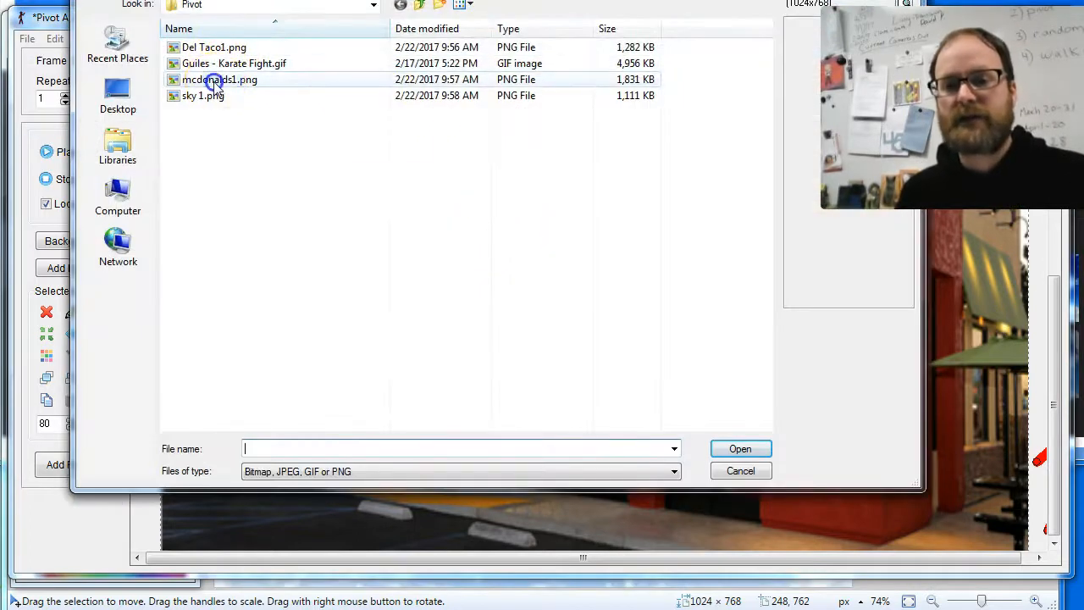
click(727, 449)
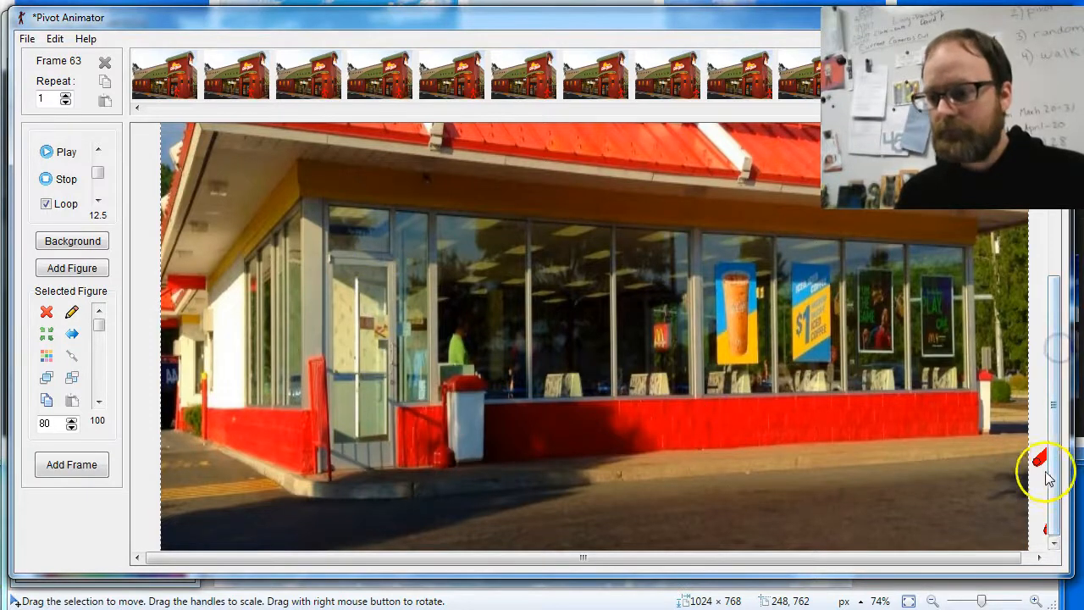
Step: Recentre the off-stage stick figure, place it just beyond the stage's left edge, and add a frame
drag(993, 559, 1067, 547)
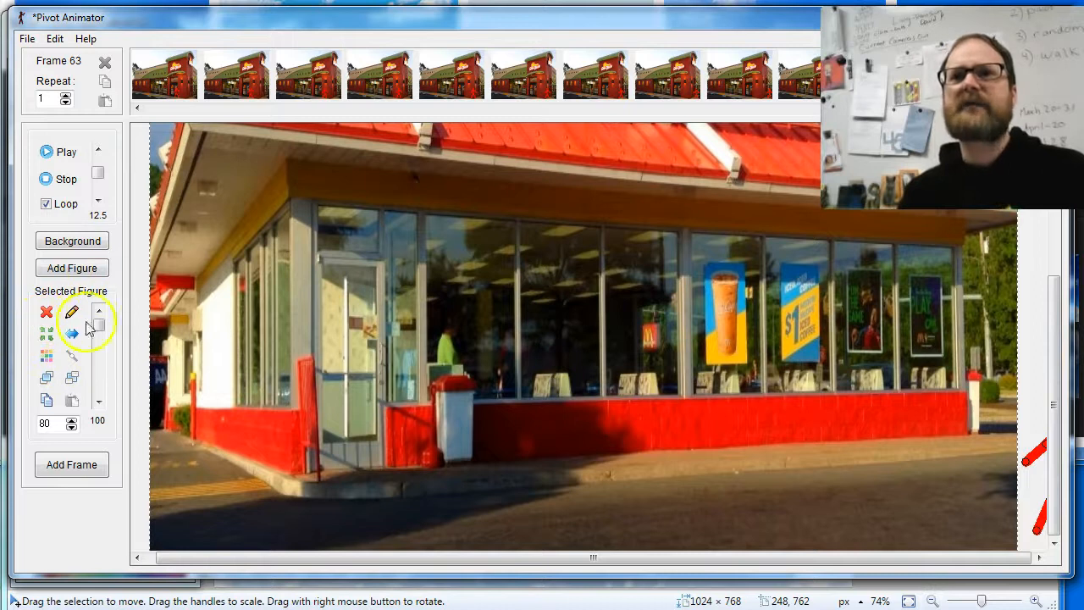
click(47, 332)
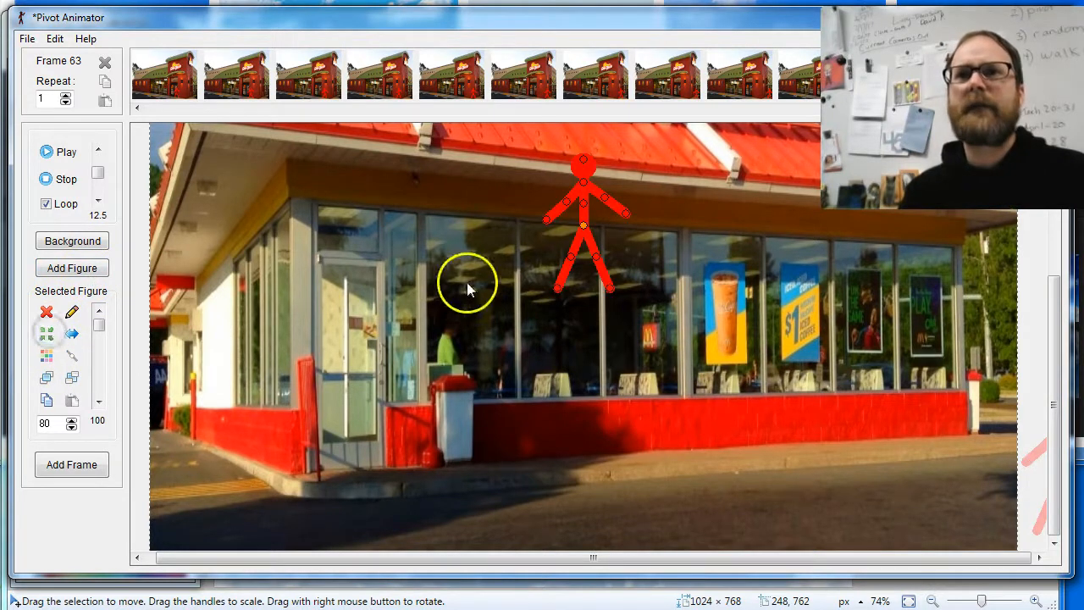
drag(584, 225, 106, 470)
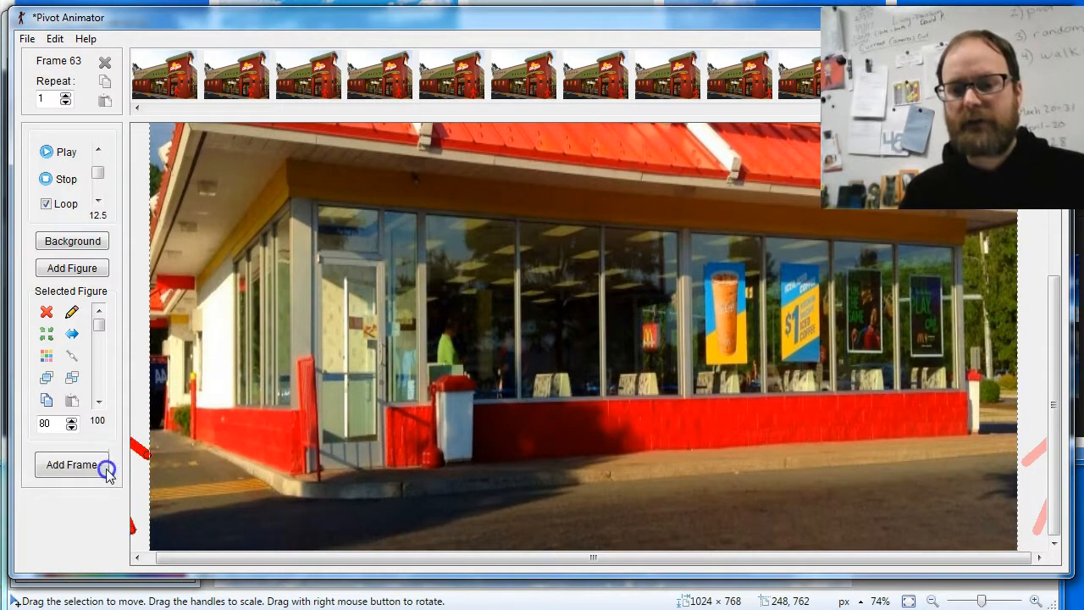
click(104, 469)
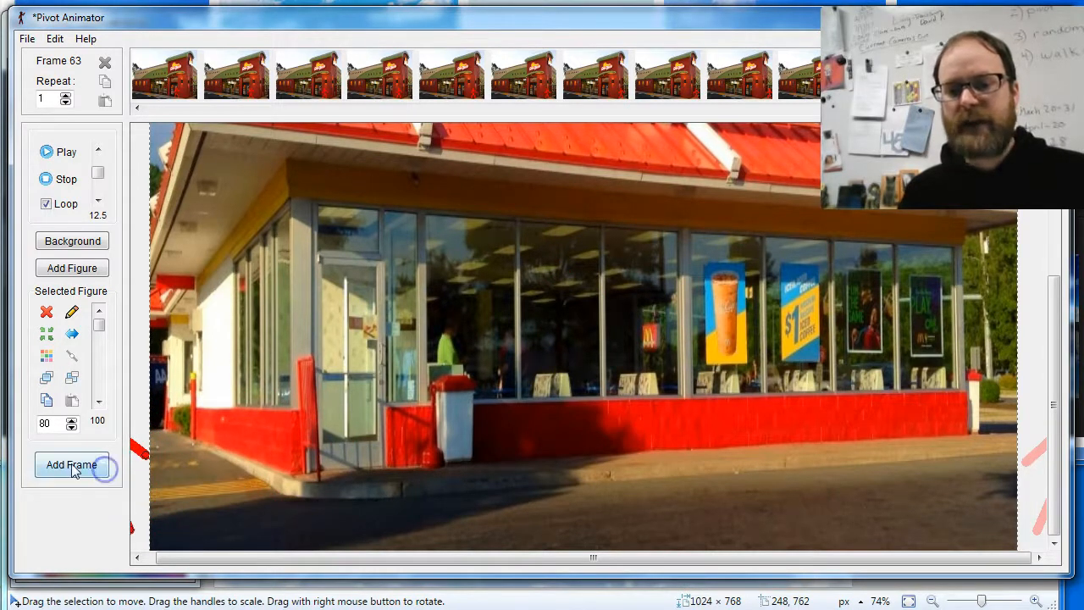
Step: Recentre the stick figure, place it in front of the McDonald's door, and add 14 frames up to frame 78
click(46, 335)
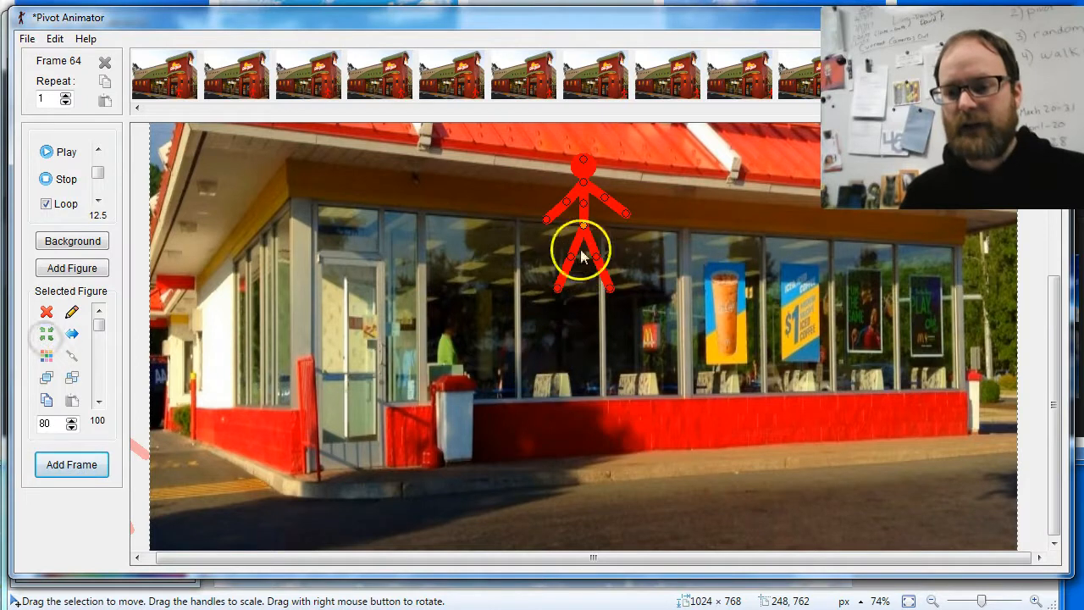
drag(580, 230, 345, 364)
key(space)
key(space)
key(space)
key(space)
key(space)
key(space)
key(space)
key(space)
key(space)
key(space)
key(space)
key(space)
key(space)
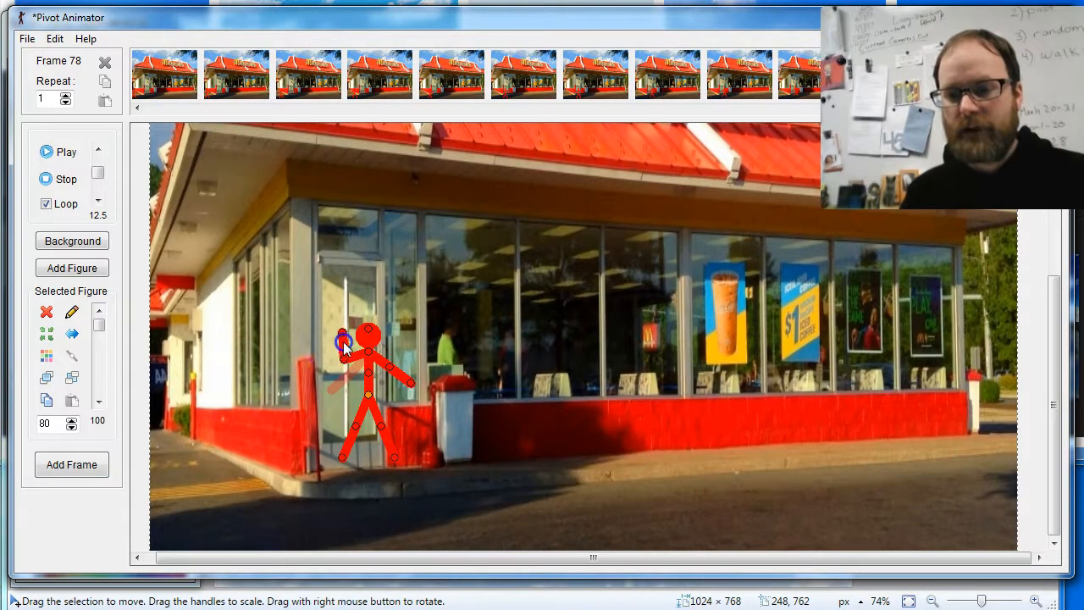
Step: Bend both of the stick figure's arms up towards its head and add frames of the pose
drag(412, 383, 403, 318)
drag(391, 367, 395, 365)
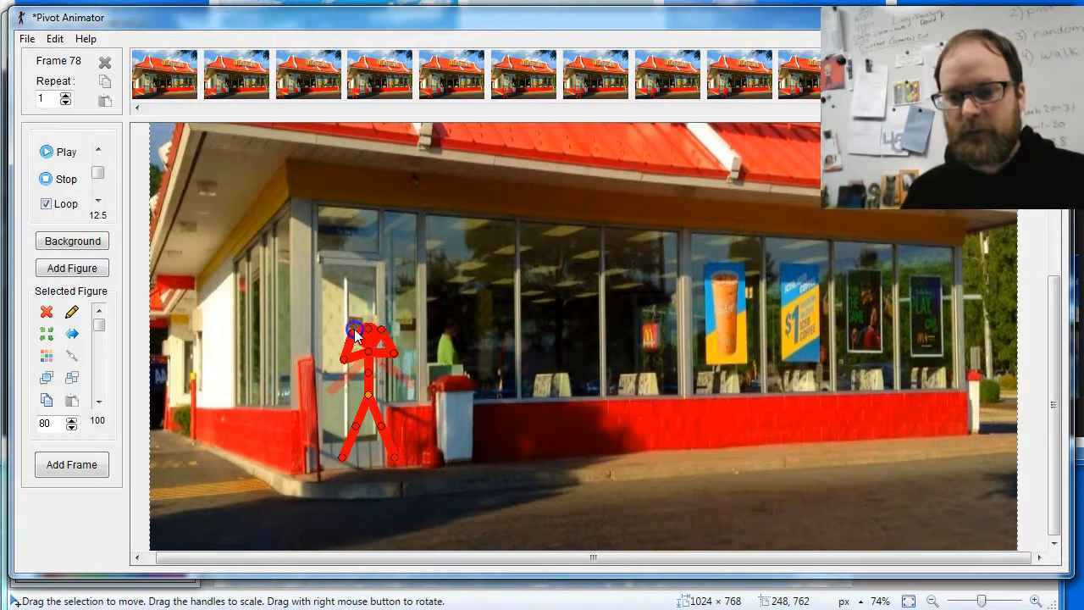
key(space)
key(space)
Step: Lower the stick figure slightly and lean its torso forward with both arms raised, adding frames of the motion
drag(368, 373, 376, 413)
key(space)
key(space)
key(space)
key(space)
key(space)
key(space)
key(space)
key(space)
key(space)
key(space)
key(space)
click(370, 403)
drag(381, 364, 398, 402)
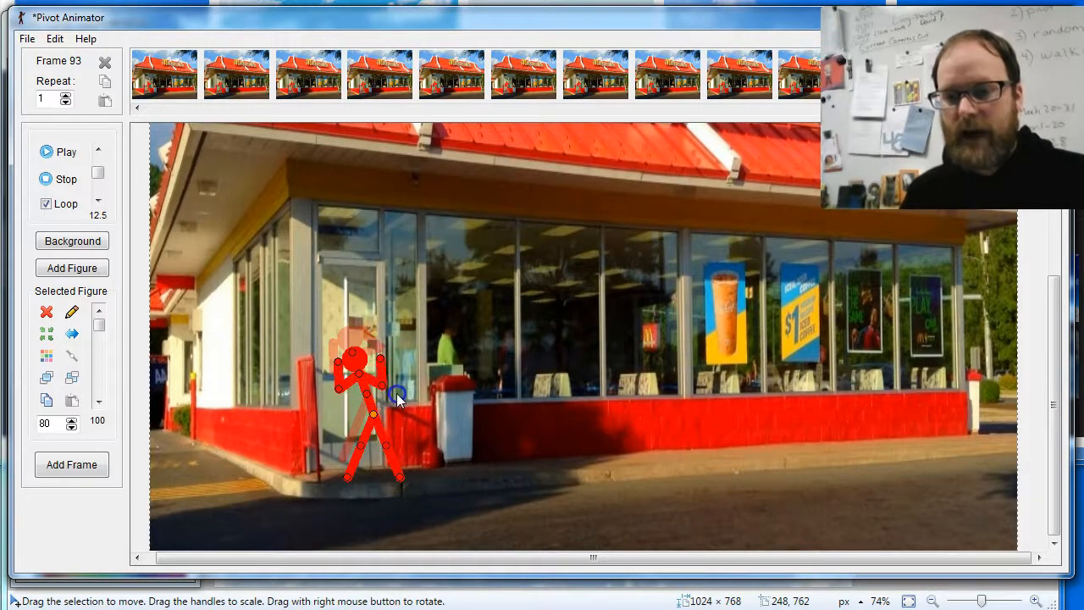
Step: Move the stick figure rightward along the restaurant front with arms overhead and lift it towards the roof, adding frames
drag(378, 364, 686, 373)
key(space)
key(space)
key(space)
drag(668, 434, 663, 133)
key(space)
key(space)
key(space)
key(space)
Step: Fly the stick figure upward past the McDonald's sign and off the stage's top edge, adding a frame at each position
drag(1059, 360, 1056, 294)
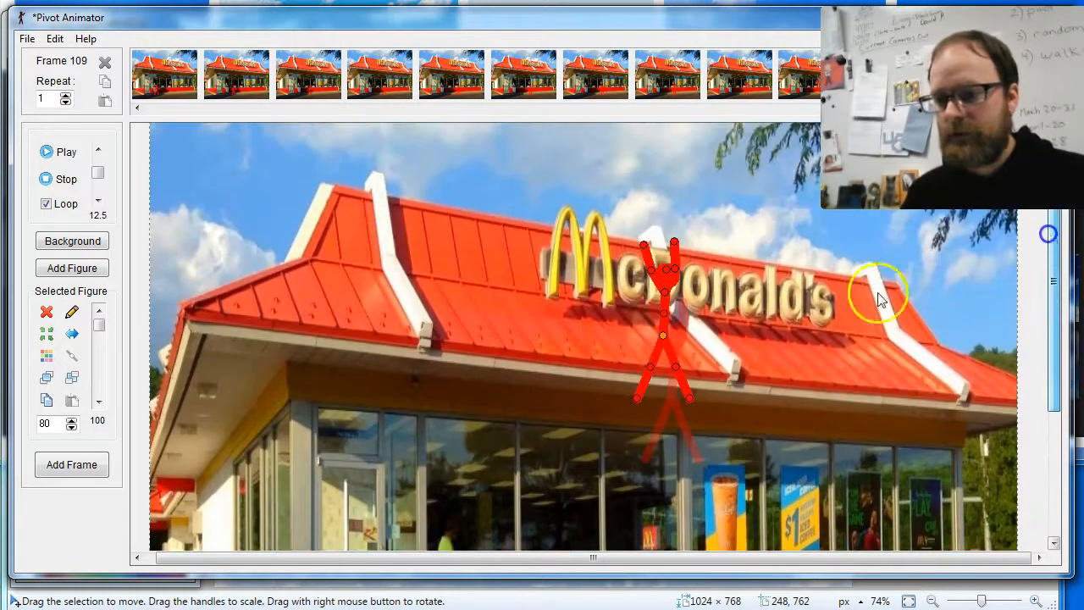
key(space)
drag(662, 335, 665, 266)
key(space)
key(space)
drag(664, 266, 661, 141)
key(space)
drag(1045, 338, 1050, 271)
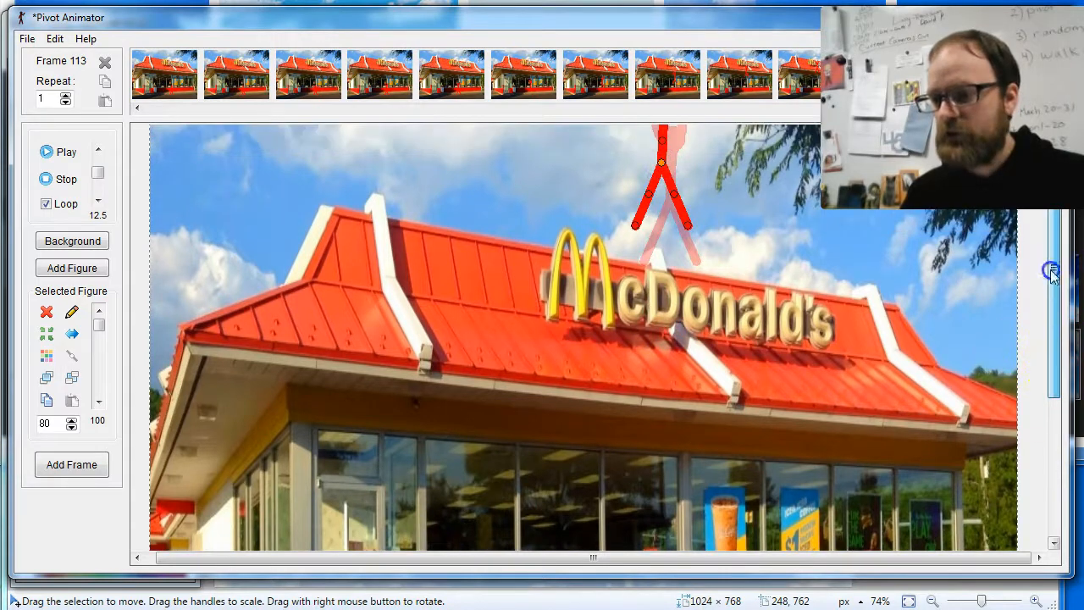
key(space)
drag(661, 164, 665, 144)
key(space)
drag(665, 144, 666, 74)
key(space)
key(space)
Step: Bring the stick figure back into view and load sky 1.png as the animation background
drag(666, 75, 669, 313)
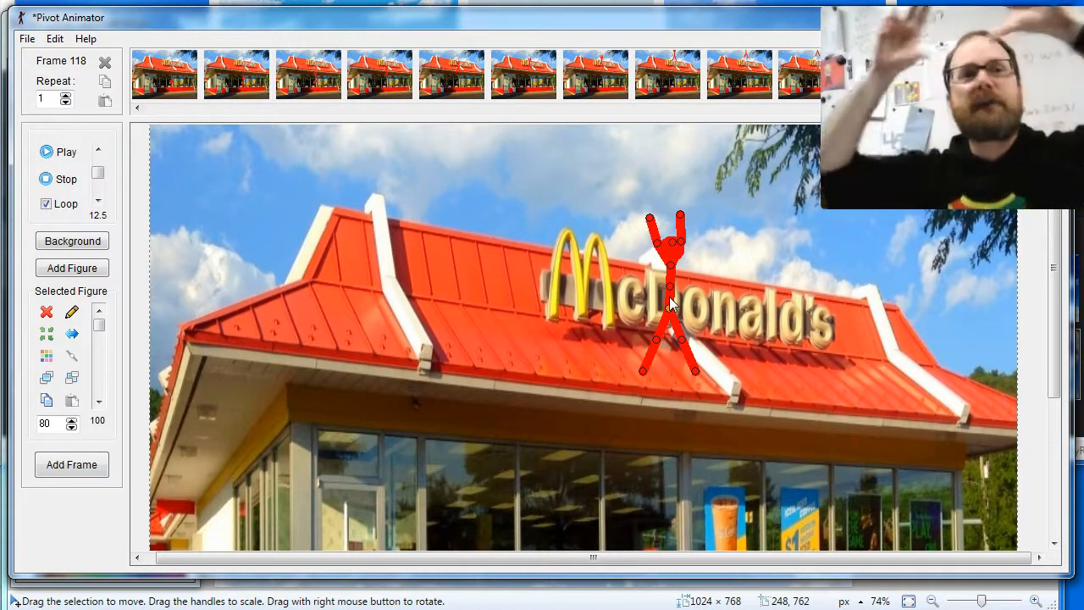
click(27, 39)
click(74, 144)
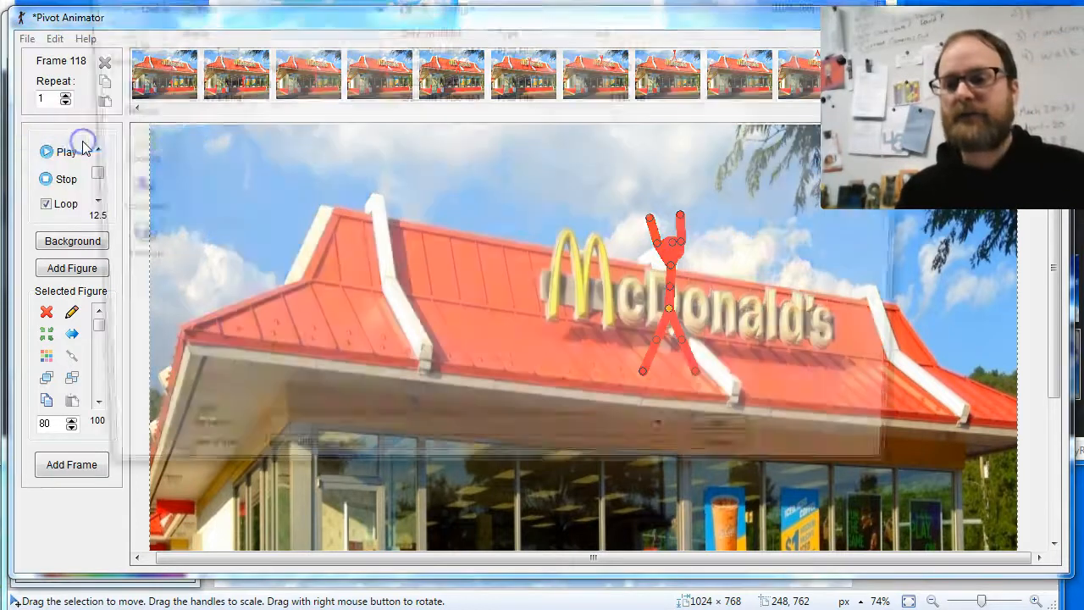
click(204, 95)
click(741, 449)
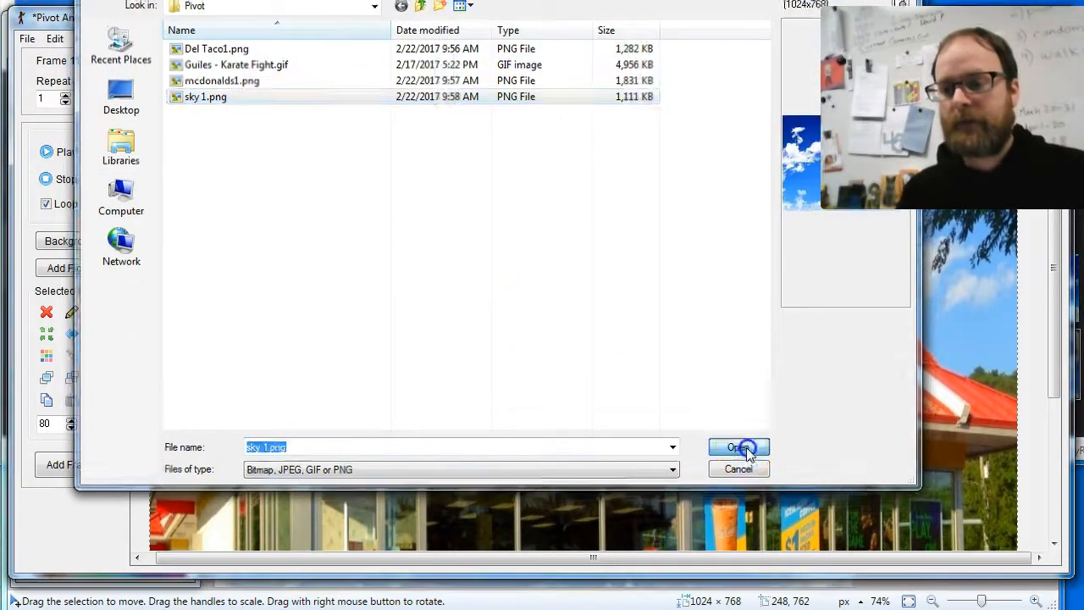
Step: Move the stick figure below the stage's lower edge and add four frames of empty sky
drag(668, 316, 674, 433)
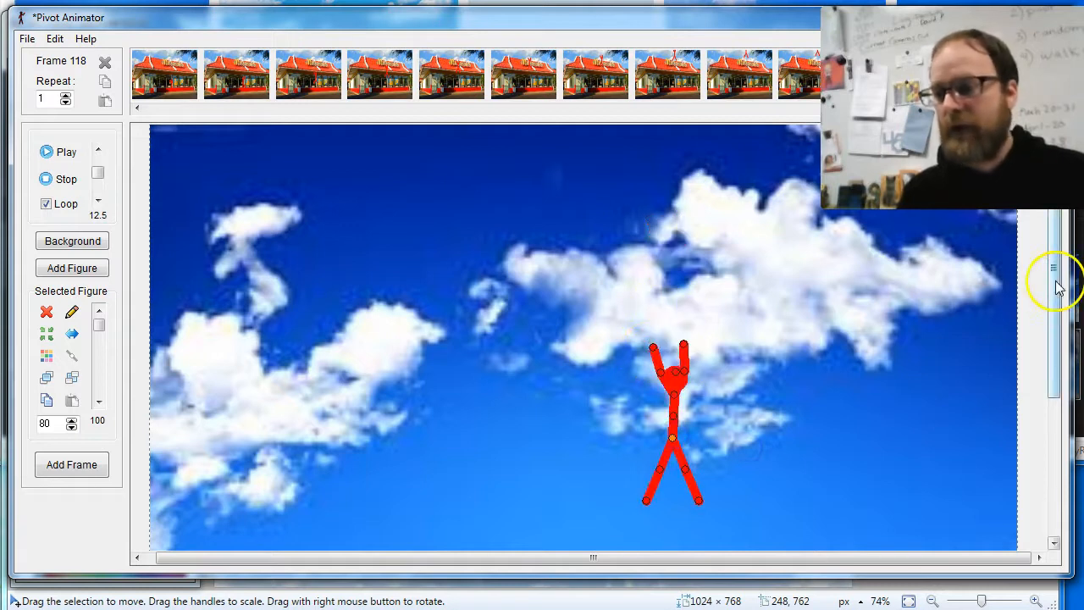
drag(1055, 282, 1059, 474)
drag(671, 214, 650, 608)
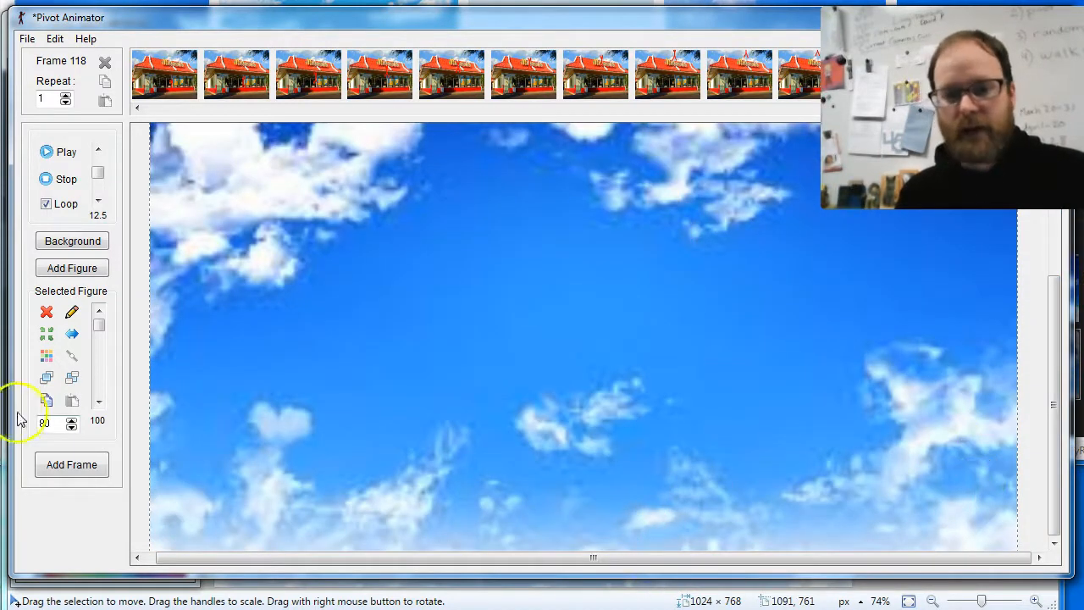
click(82, 473)
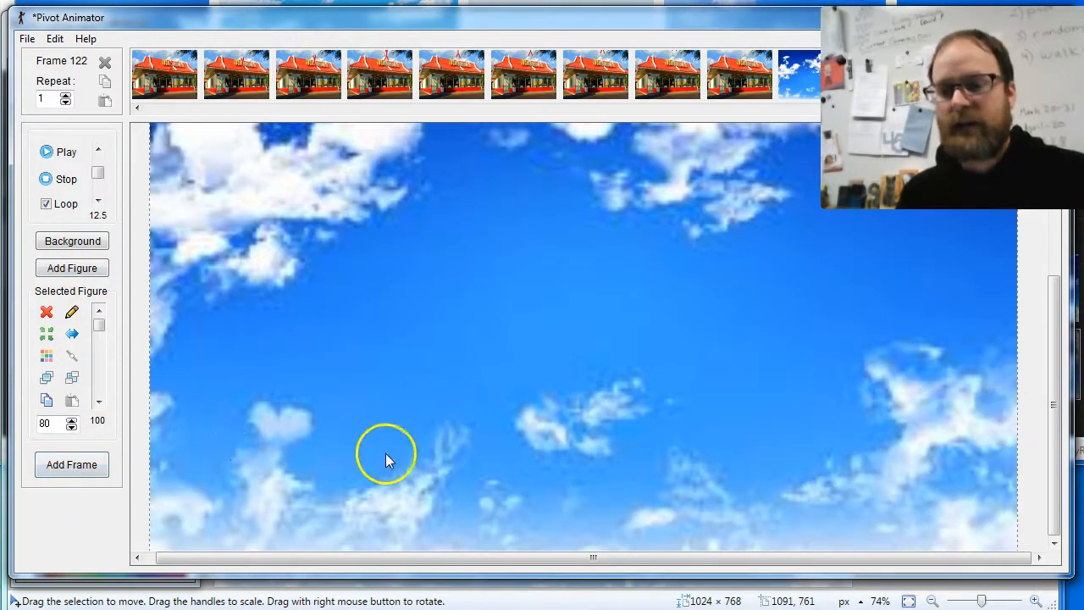
Step: Recentre the stick figure and raise it from the stage's lower edge into the middle of the sky, adding frames
click(48, 339)
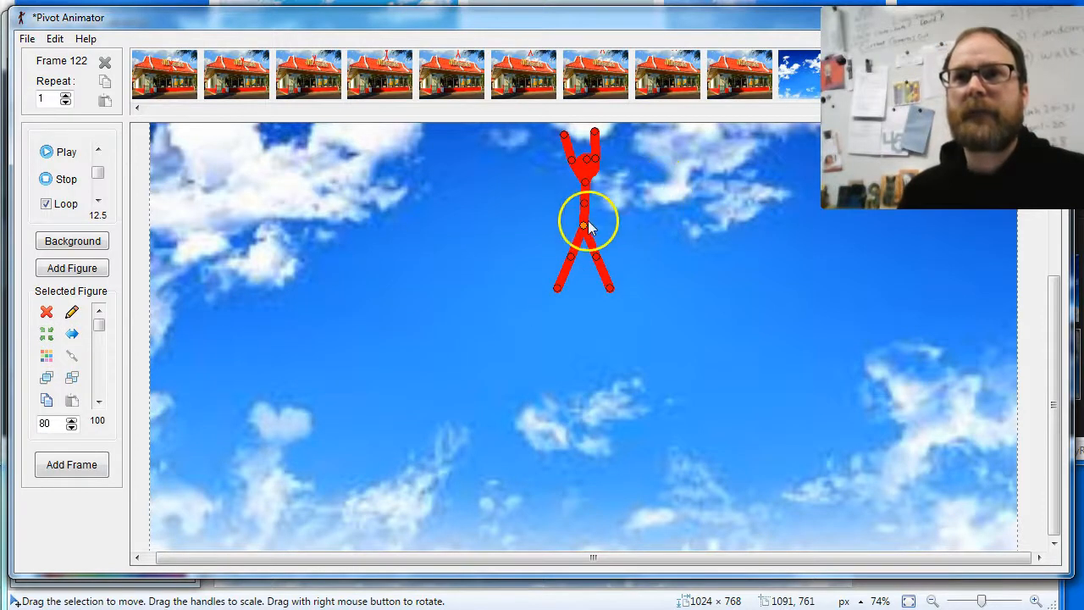
drag(583, 225, 554, 402)
key(space)
key(space)
key(space)
key(space)
drag(554, 401, 554, 352)
key(space)
Step: Lower the stick figure's raised arms to spread outwards in mid-sky and add about 25 frames of it hovering
drag(553, 352, 552, 334)
drag(541, 269, 534, 305)
drag(563, 267, 595, 307)
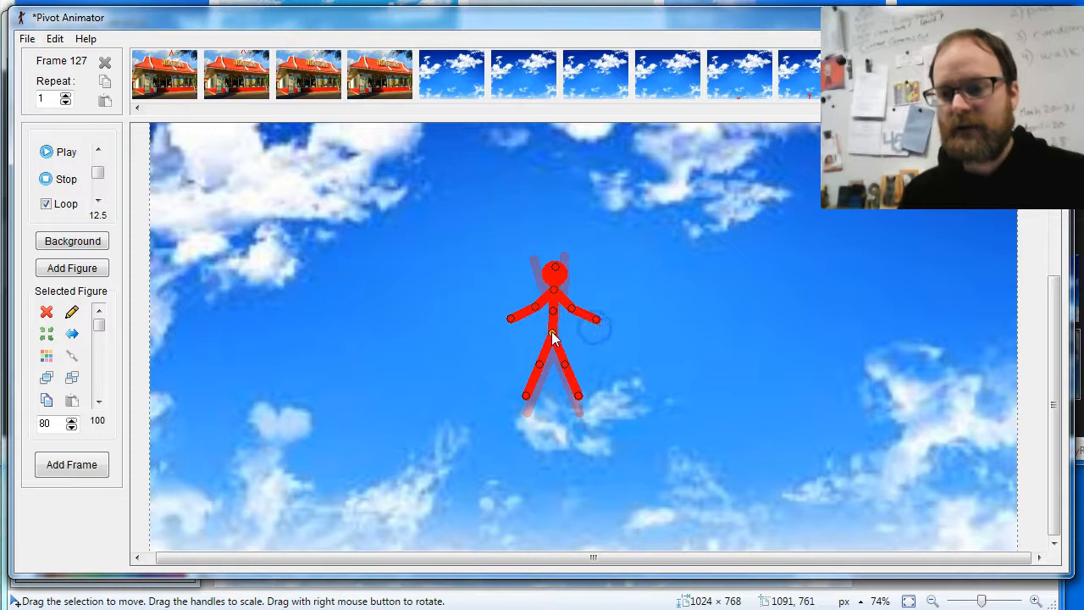
key(space)
key(space)
key(space)
key(space)
key(space)
key(space)
key(space)
key(space)
key(space)
key(space)
key(space)
key(space)
key(space)
key(space)
key(space)
key(space)
key(space)
key(space)
key(space)
key(space)
key(space)
key(space)
key(space)
key(space)
key(space)
Step: Tilt the stick figure into a flying pose with arms forward and legs back, and fly it off the stage's right edge
drag(552, 333, 552, 343)
drag(566, 382, 544, 380)
drag(548, 318, 563, 343)
key(space)
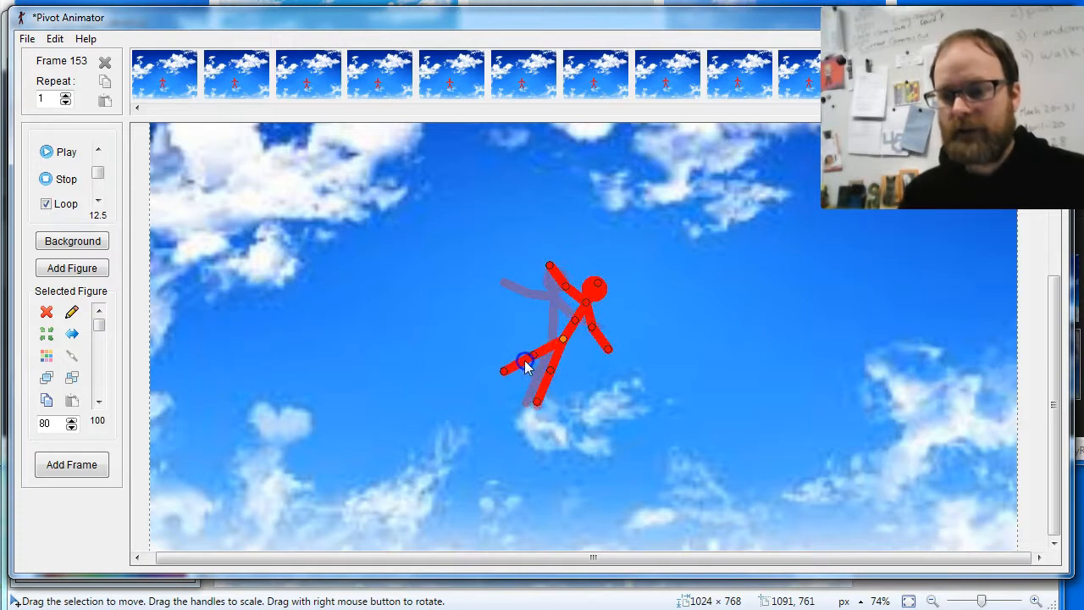
drag(592, 324, 616, 284)
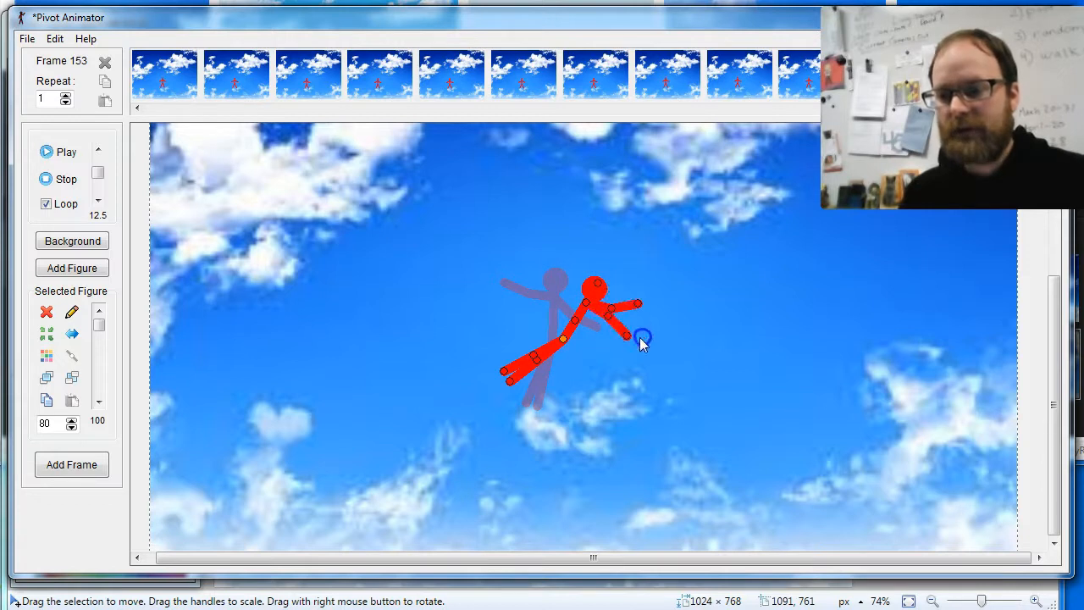
key(space)
drag(576, 326, 548, 344)
drag(636, 333, 571, 331)
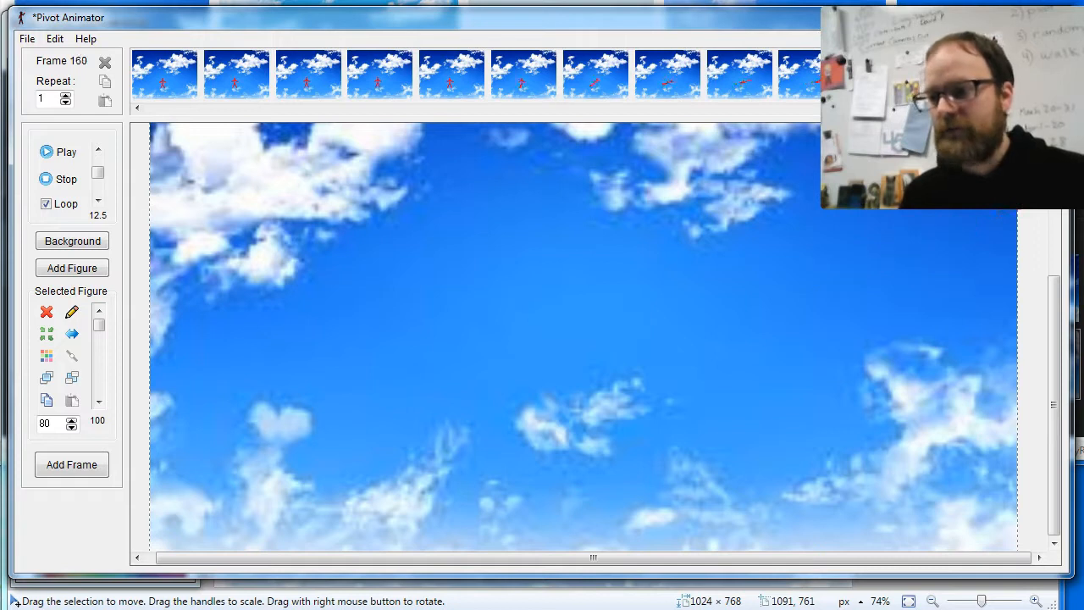
Step: Play the animation from the beginning to review it, and stop the playback
click(48, 152)
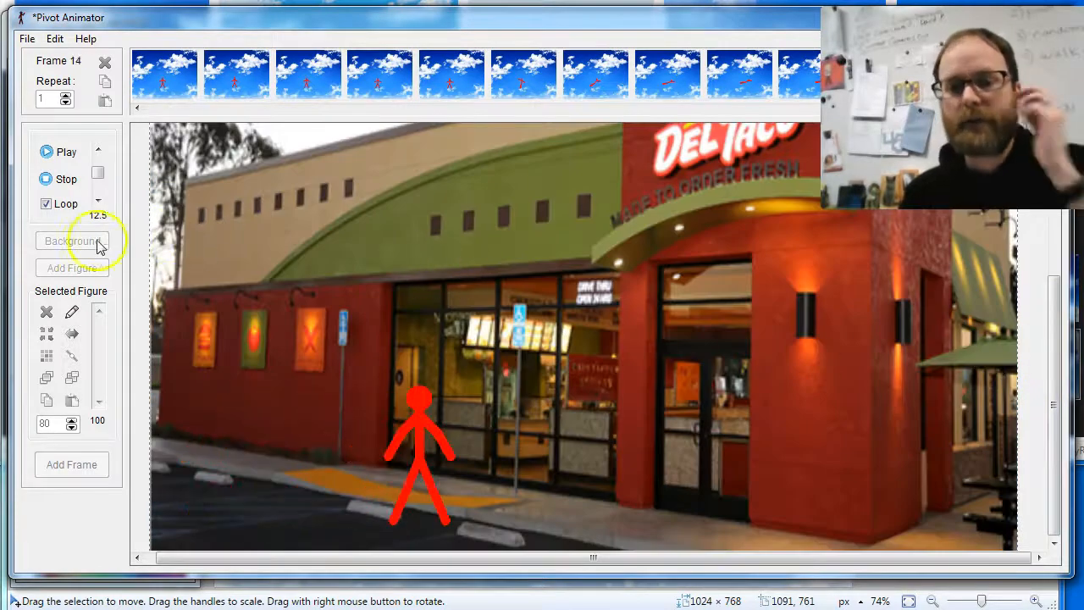
click(59, 179)
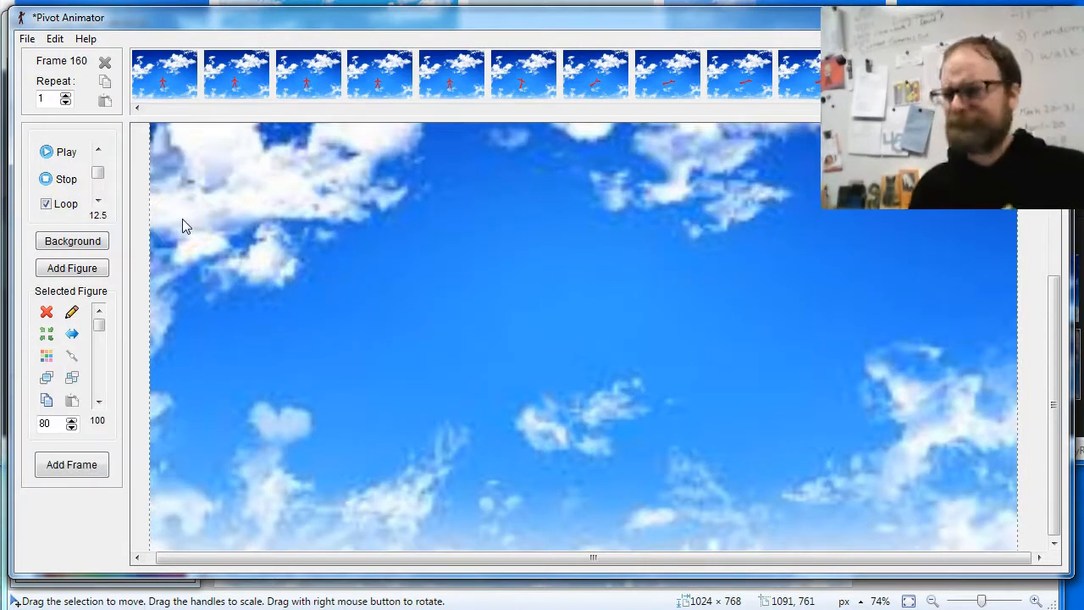
click(188, 220)
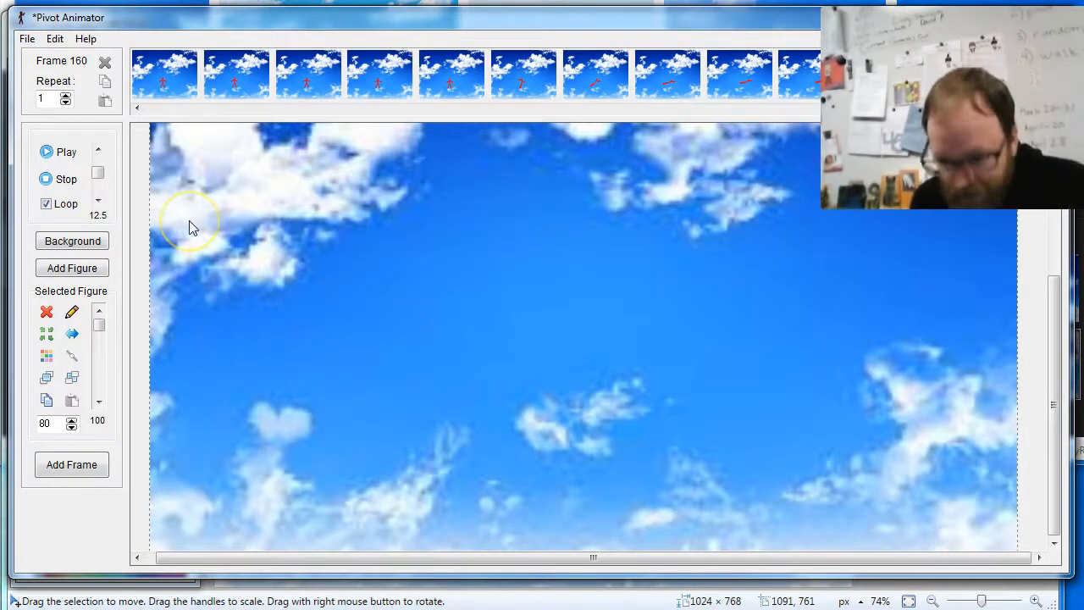